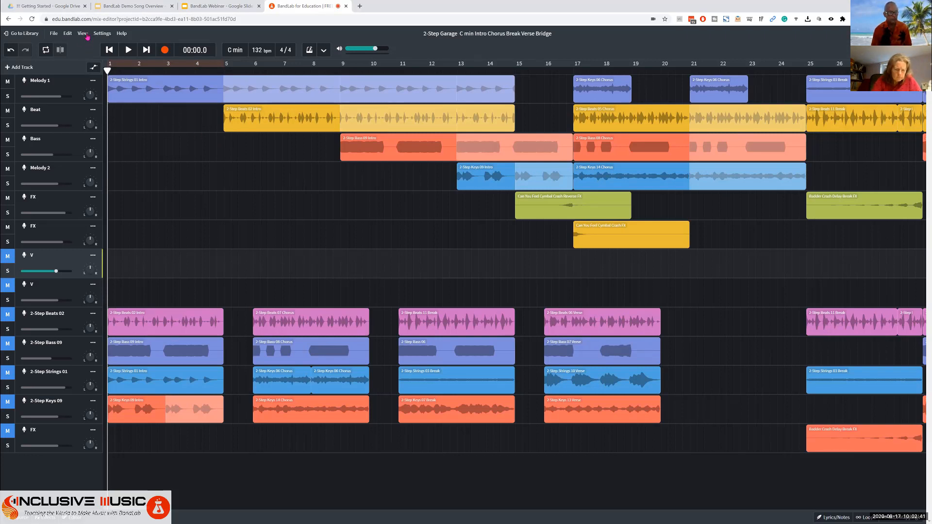
Step: Set the timeline grid size to Bar and select the Bass track
click(87, 37)
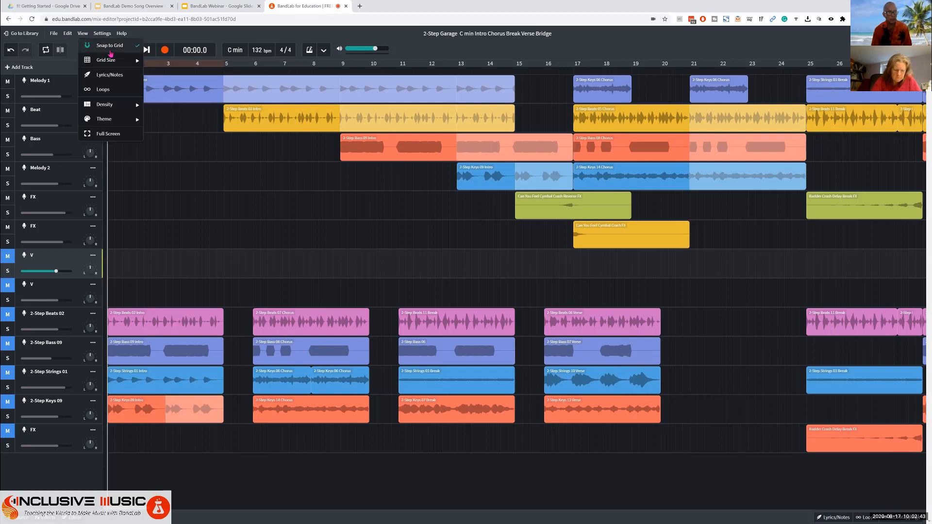
mouse_move(134, 61)
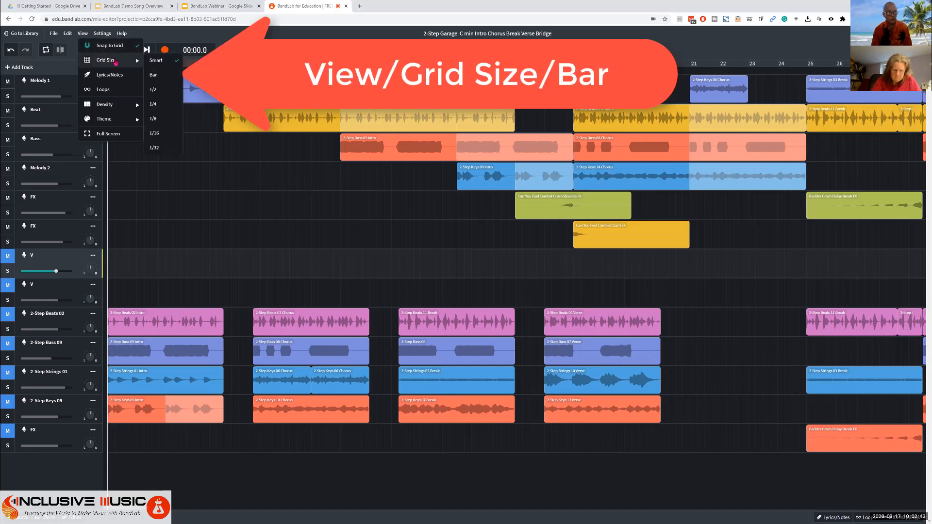
click(175, 76)
click(219, 154)
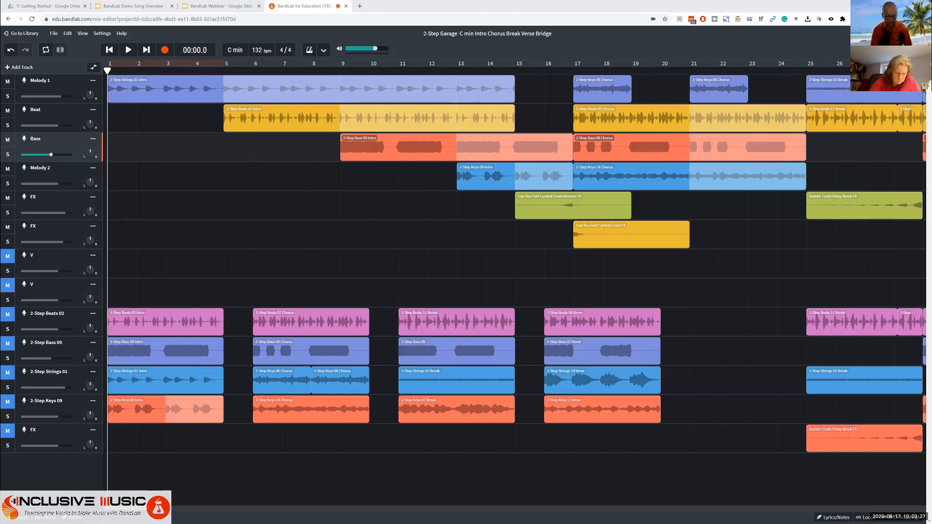
Step: Examine the song's later sections, marking the start of the break at bar 25 and the verse at bar 29 with the playhead
scroll(176, 507, right, 5)
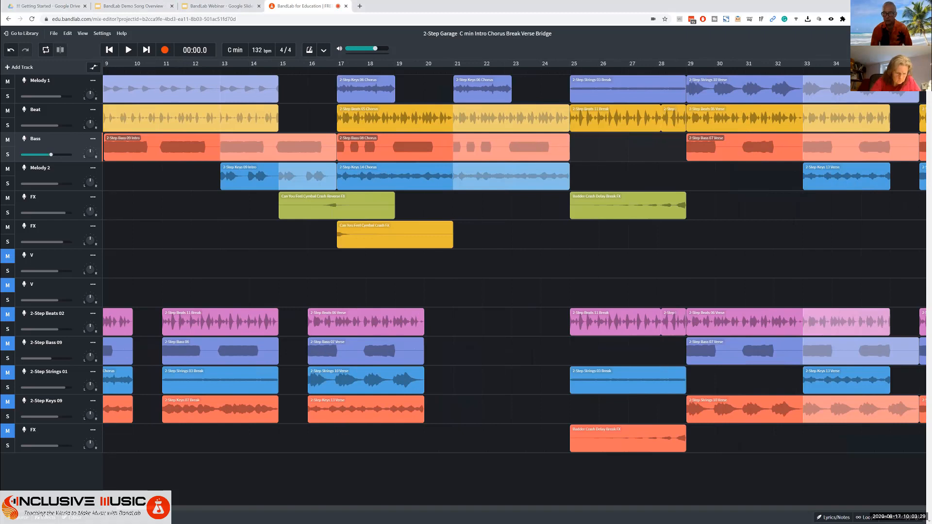
scroll(176, 507, right, 2)
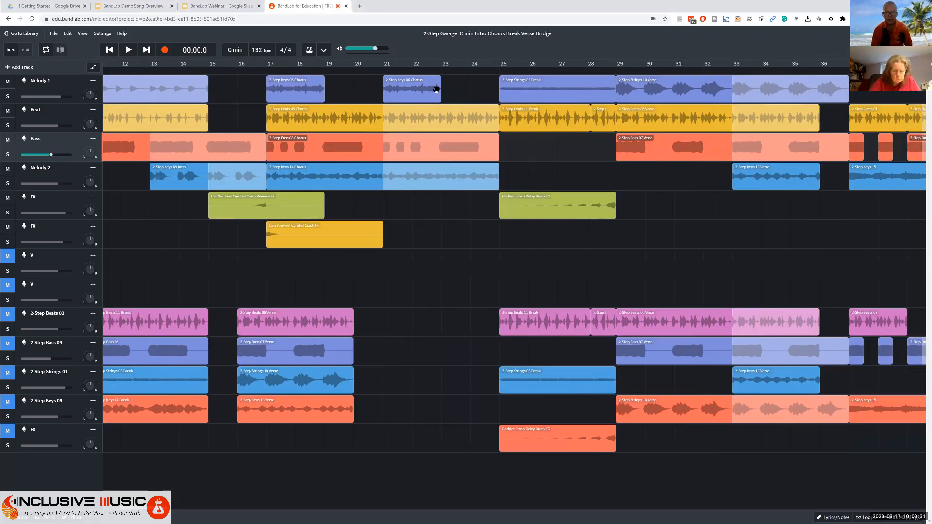
click(502, 70)
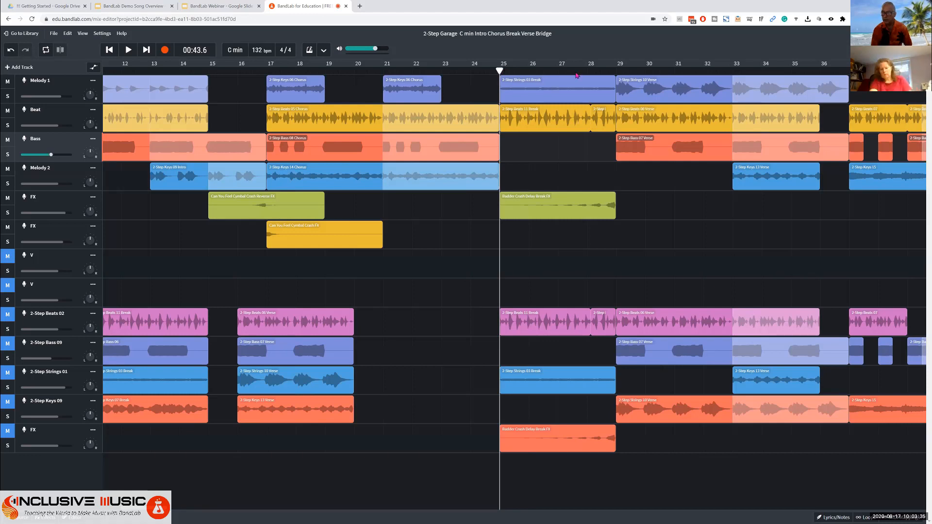
click(615, 70)
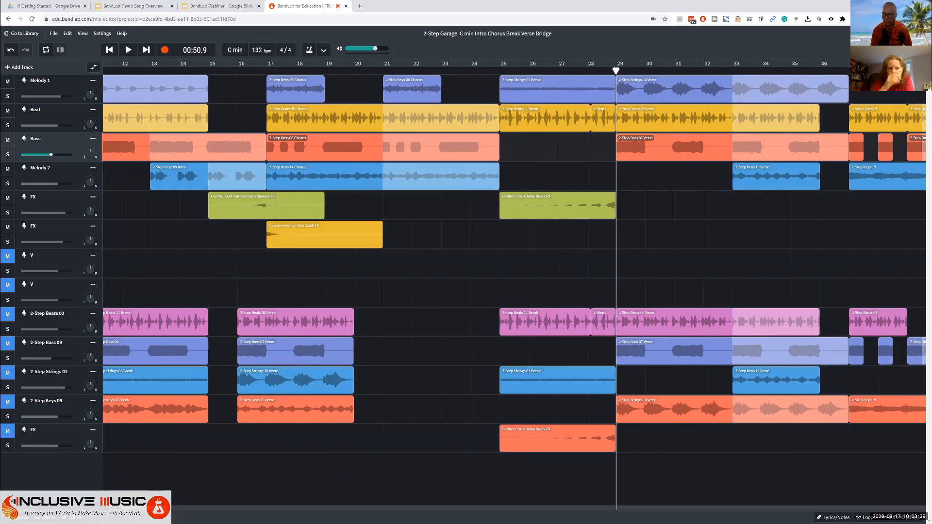
scroll(173, 509, right, 4)
scroll(174, 509, right, 3)
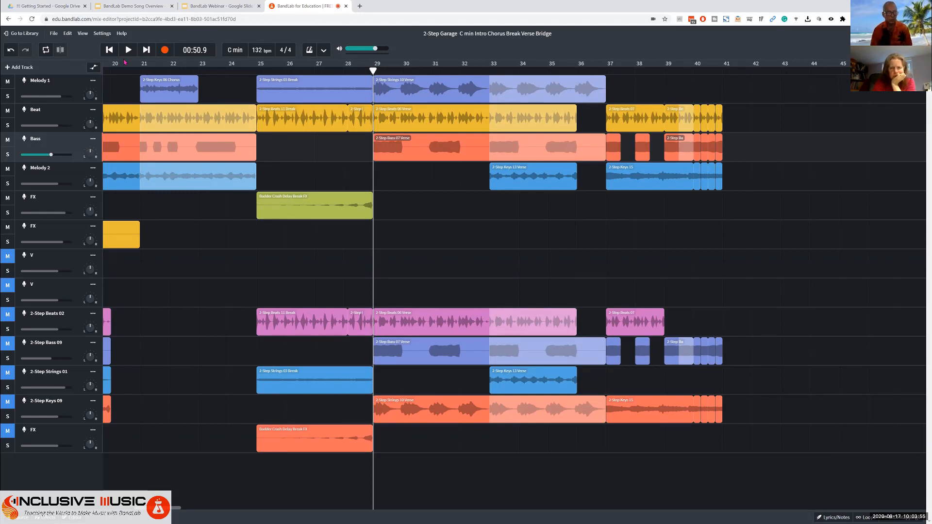
Step: Return the playhead to the start and play the whole arrangement
click(108, 49)
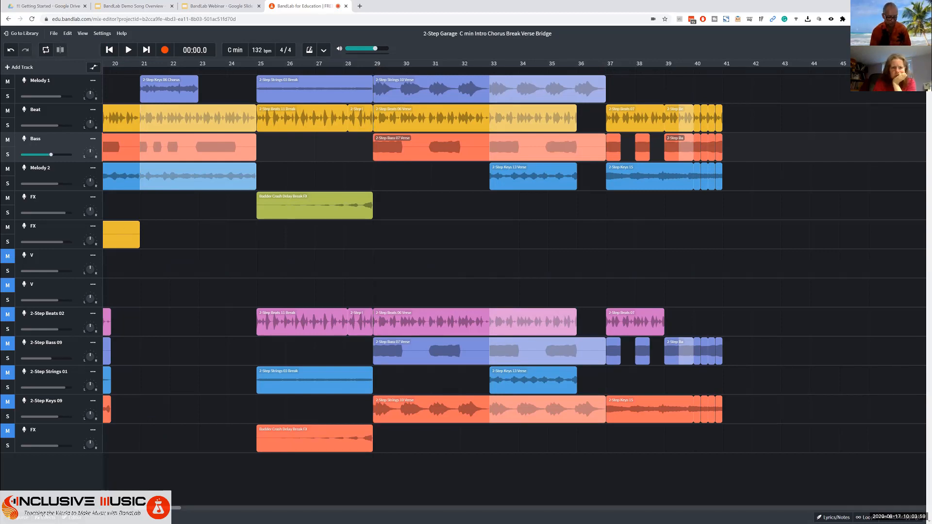
scroll(514, 262, left, 10)
scroll(148, 93, left, 9)
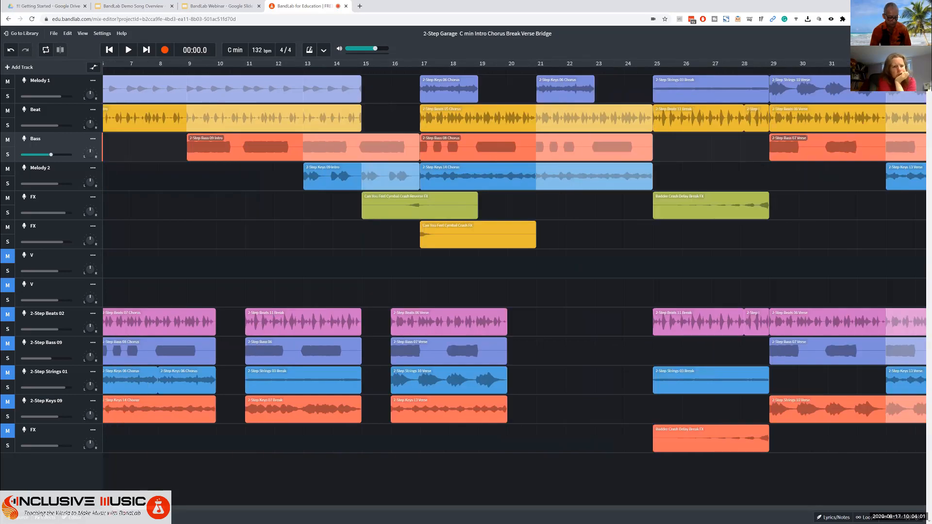
click(131, 54)
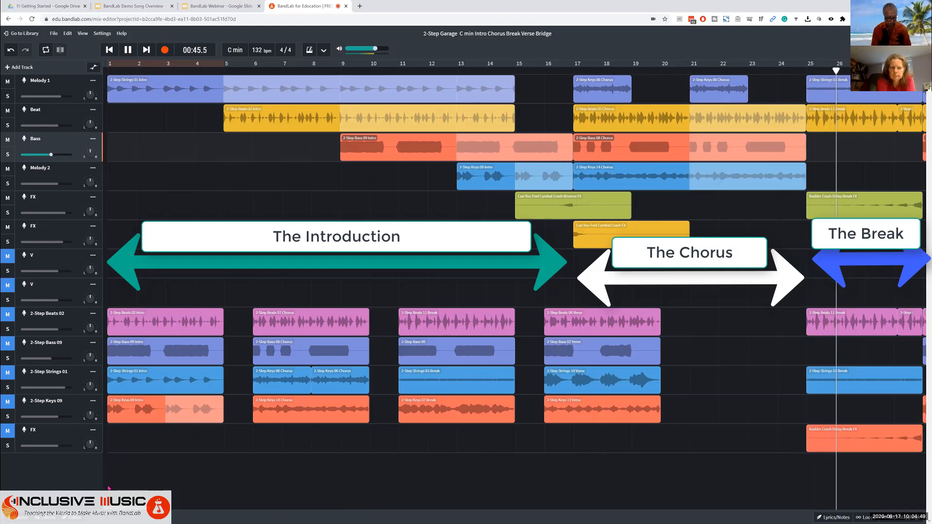
scroll(515, 286, right, 10)
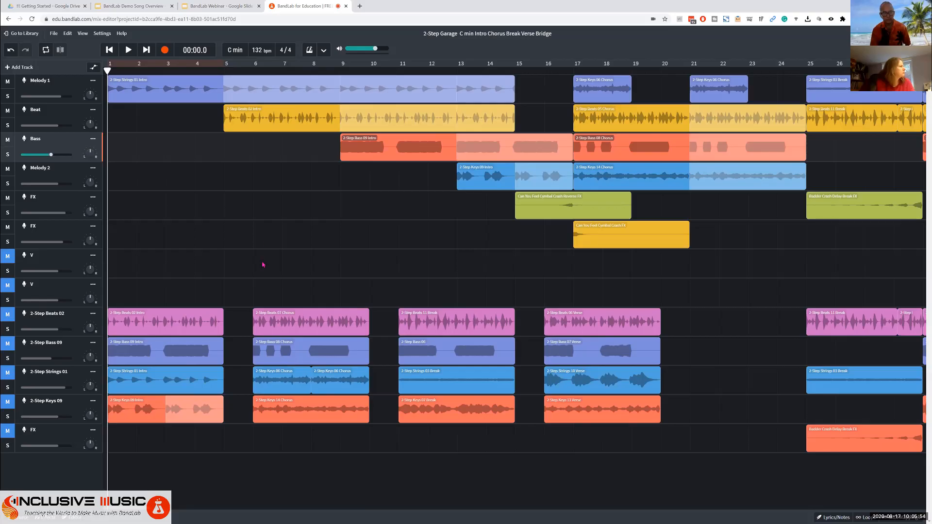
Step: Highlight the introduction regions, then the chorus regions starting at bar 17, to examine how each section is built
drag(116, 116, 567, 243)
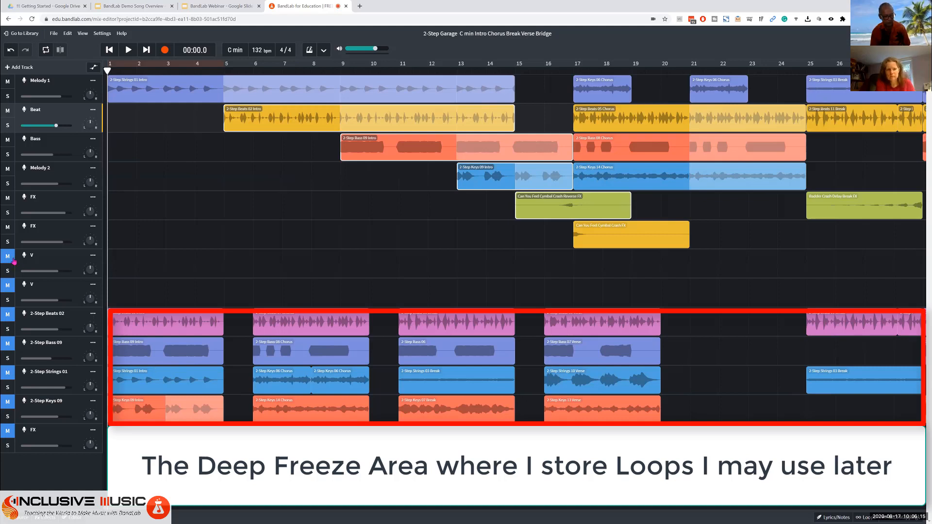
click(9, 432)
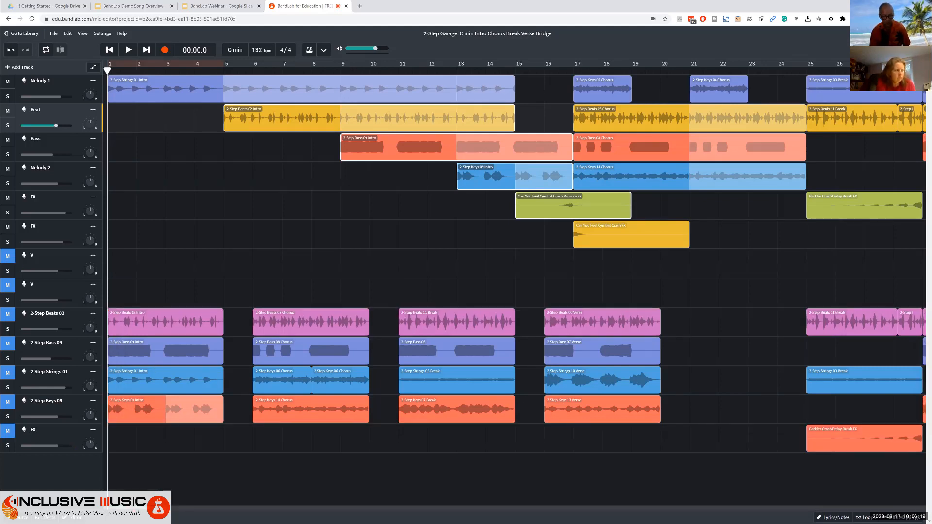
scroll(514, 262, right, 10)
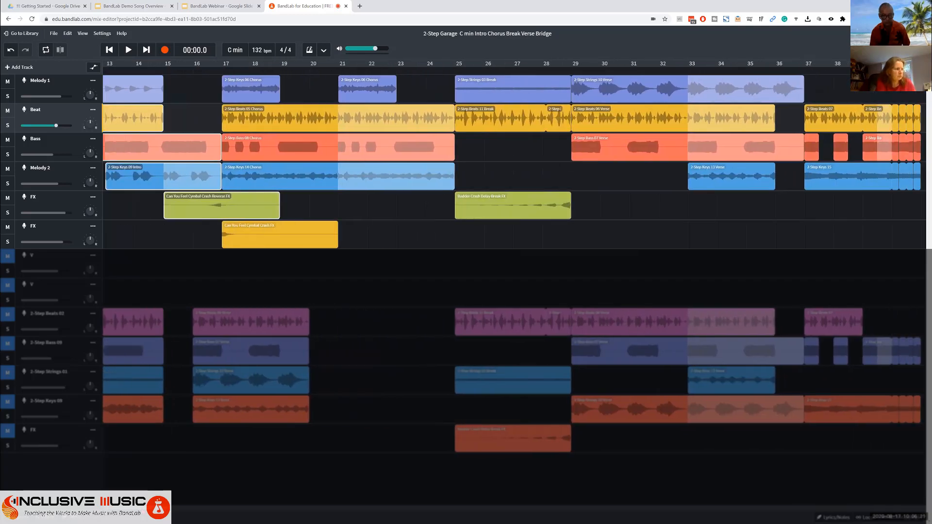
click(232, 266)
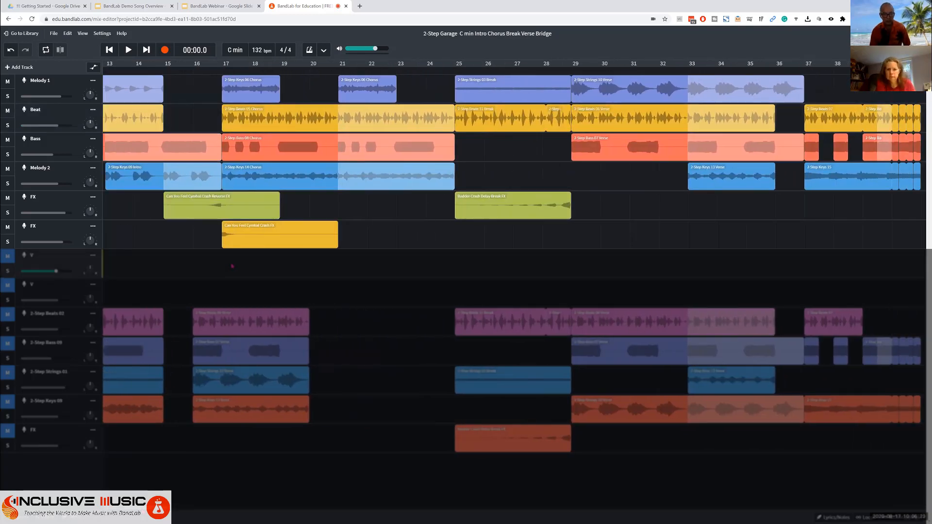
drag(232, 266, 447, 83)
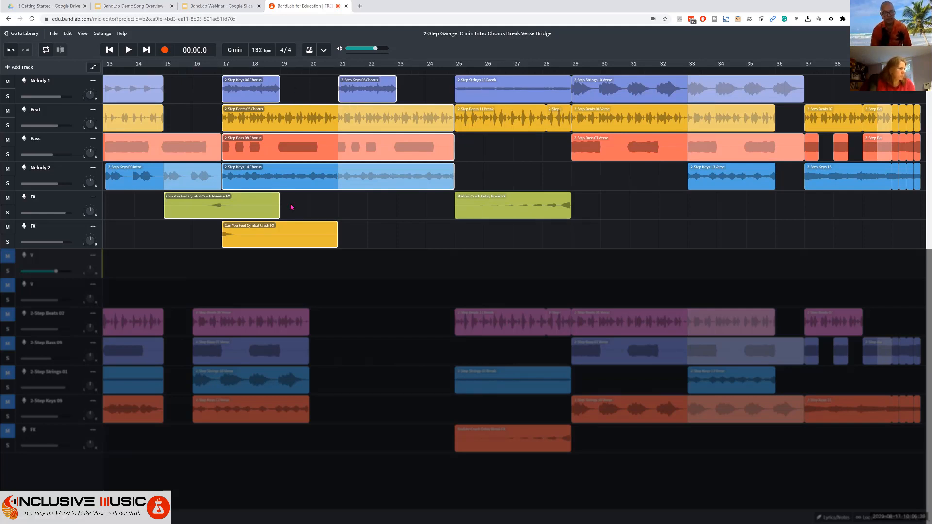
click(339, 203)
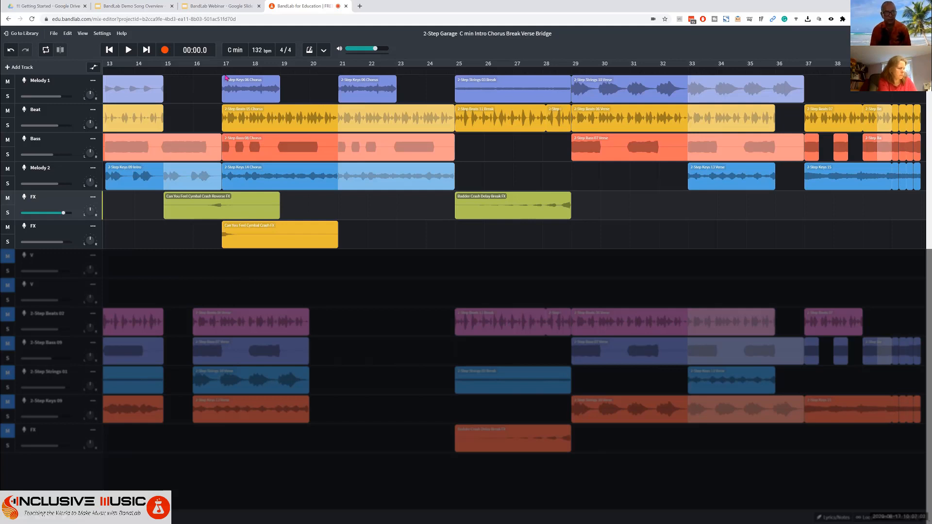
Step: Place the playhead at bar 25 and delete the break regions on the Melody 1, Beat and FX tracks
click(454, 71)
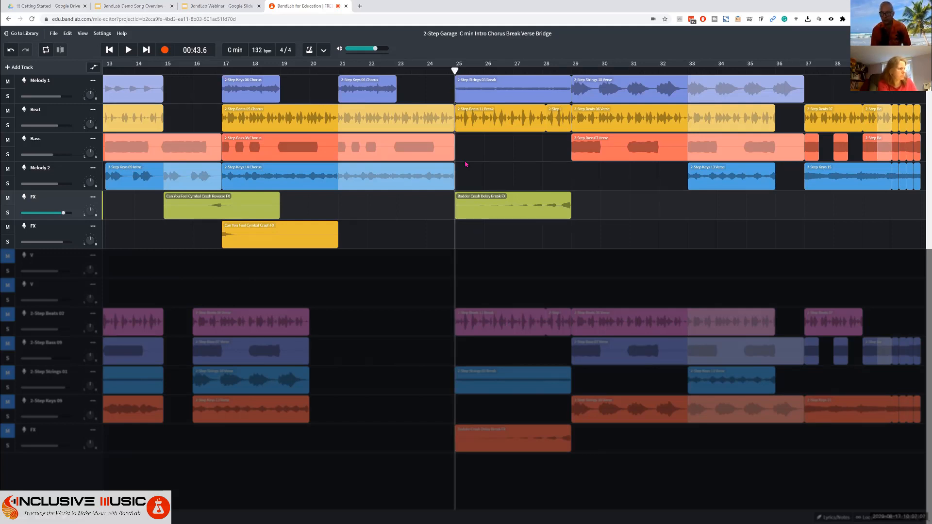
drag(467, 233, 559, 90)
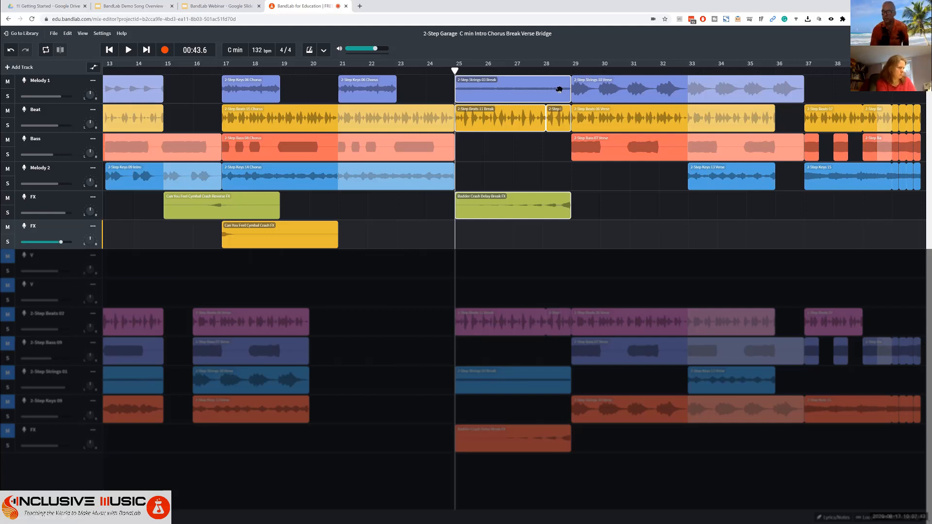
scroll(369, 249, right, 3)
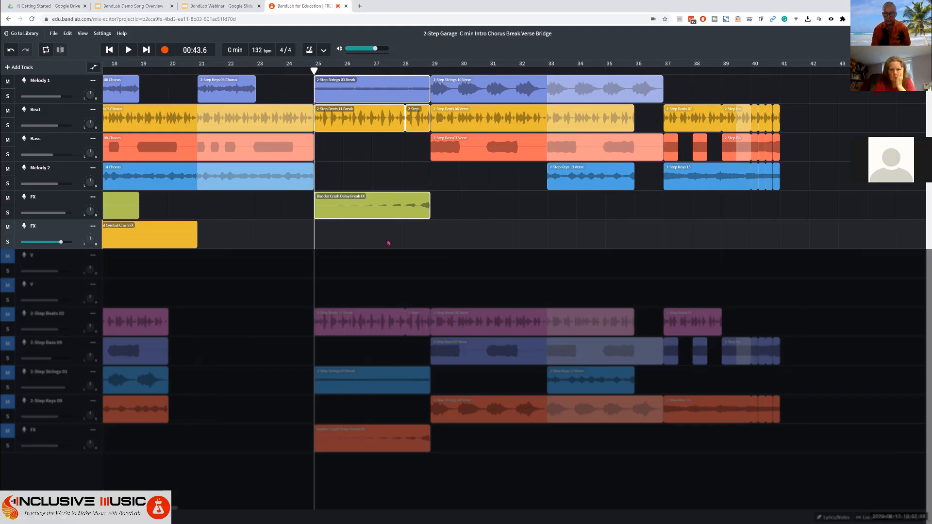
drag(427, 229, 320, 94)
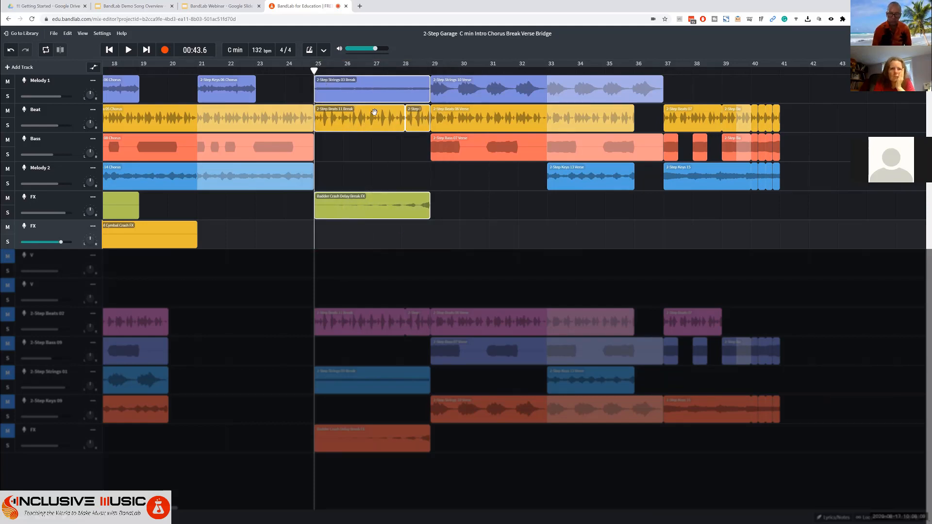
key(Delete)
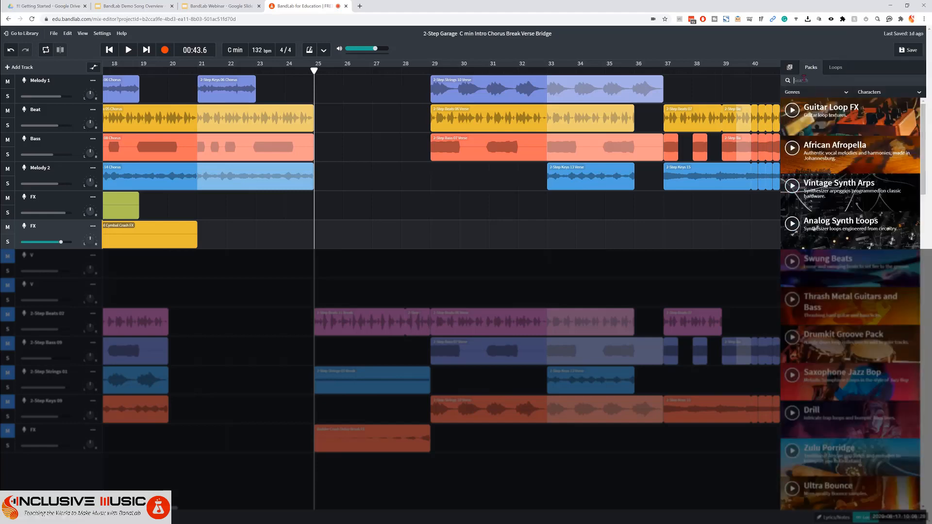
Step: Search the loop packs for "2" and open the 2-Step Garage pack to browse its loops
text(2)
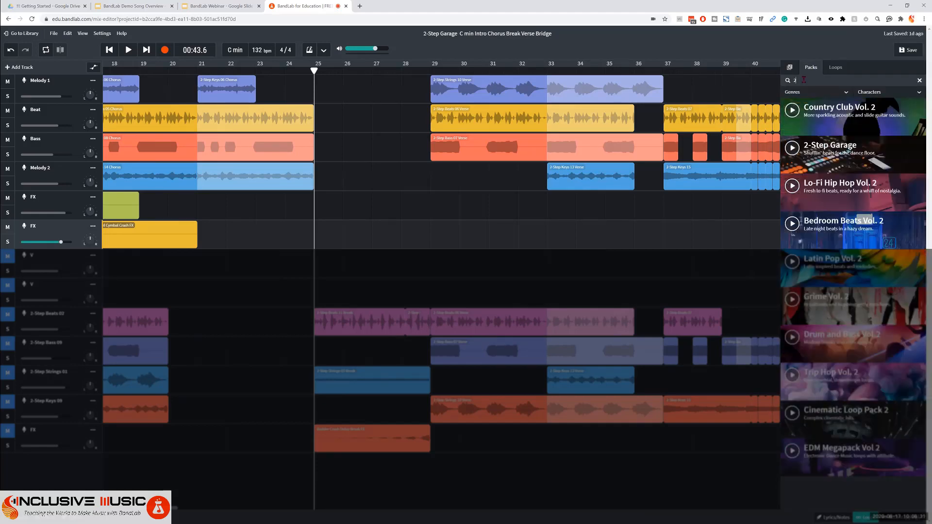
click(828, 157)
scroll(851, 262, down, 10)
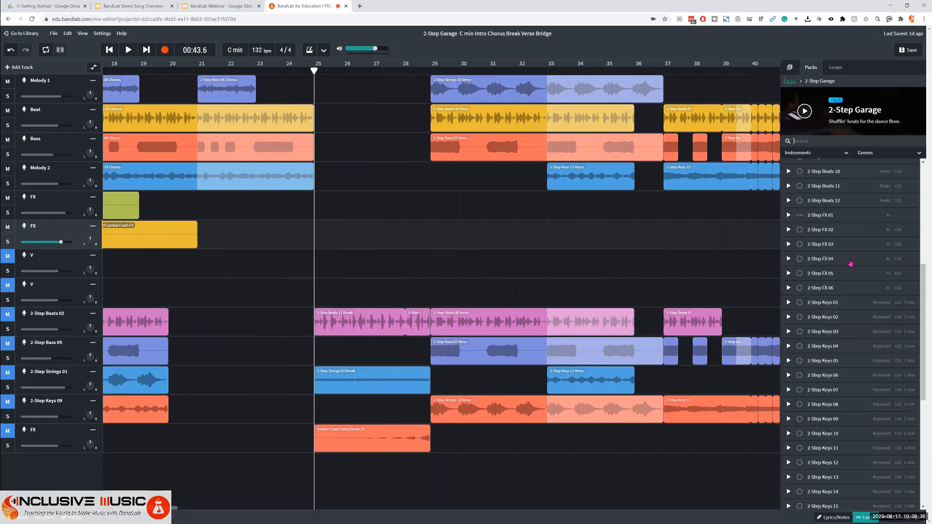
Step: Add the 2-Step Beats 11 loop to the Beat track at bar 25
scroll(850, 263, up, 10)
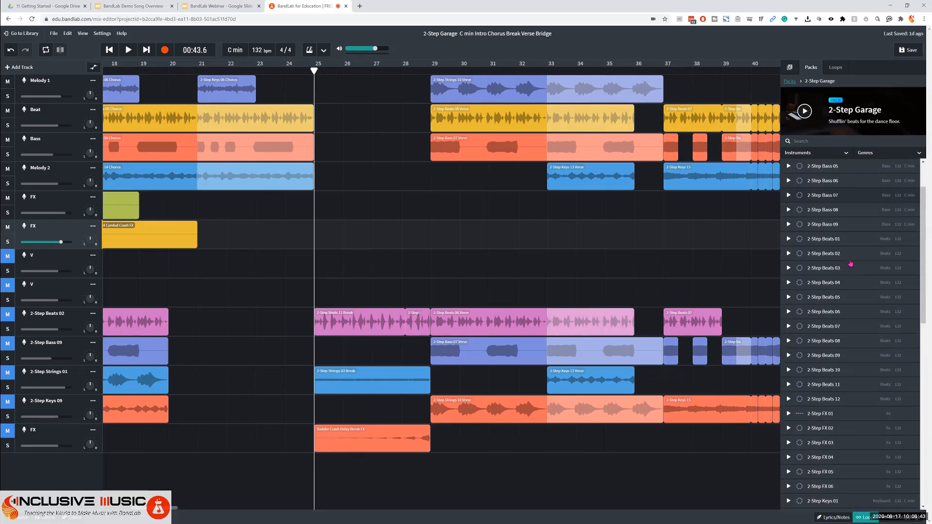
scroll(832, 359, down, 2)
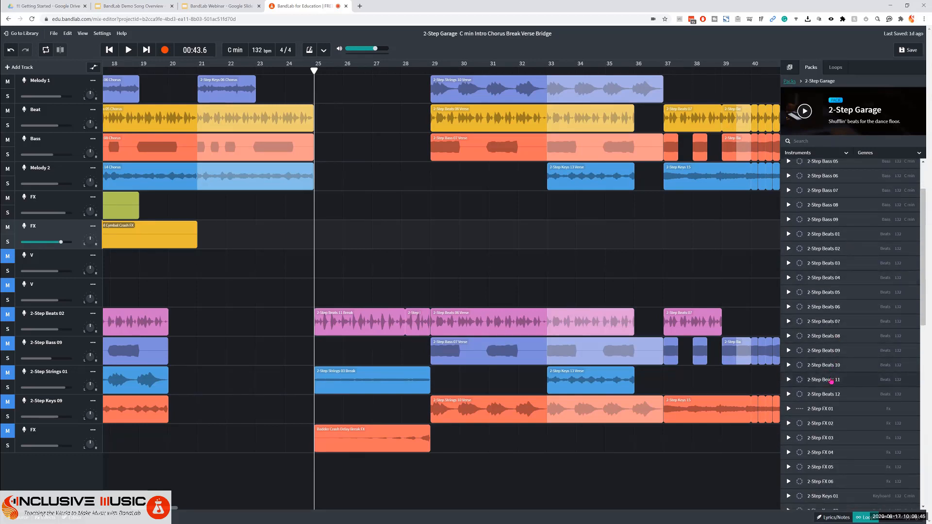
click(831, 381)
drag(831, 381, 339, 122)
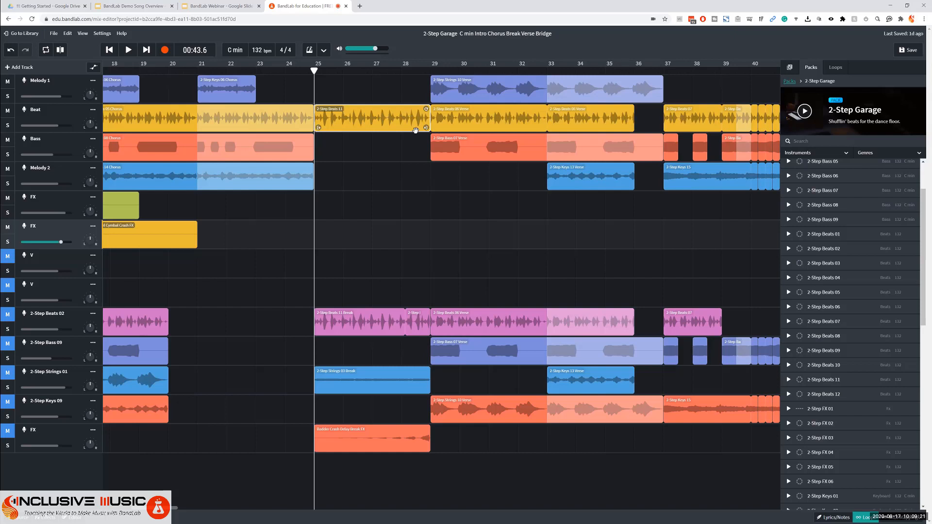
Step: Enable cycle playback over the break from bar 25 through bar 28 and audition the new beat there
click(55, 108)
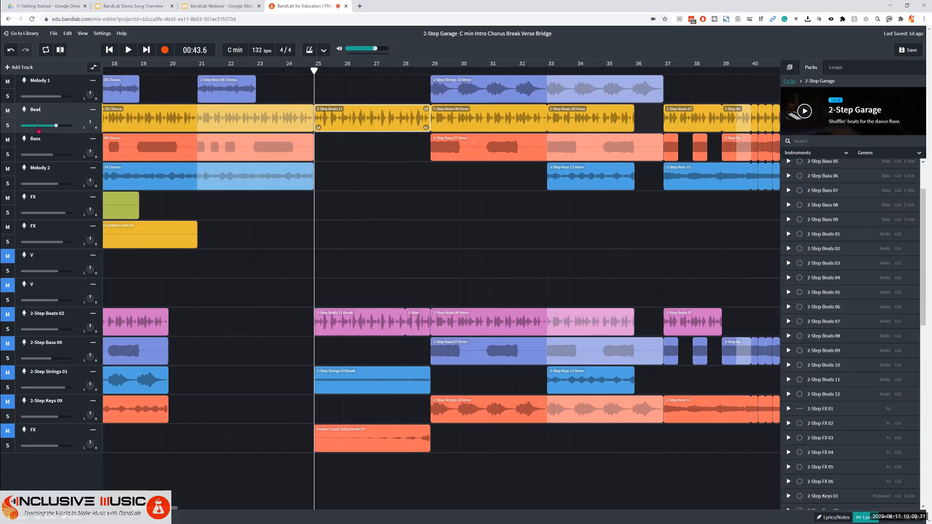
mouse_move(38, 127)
click(45, 49)
drag(174, 508, 116, 507)
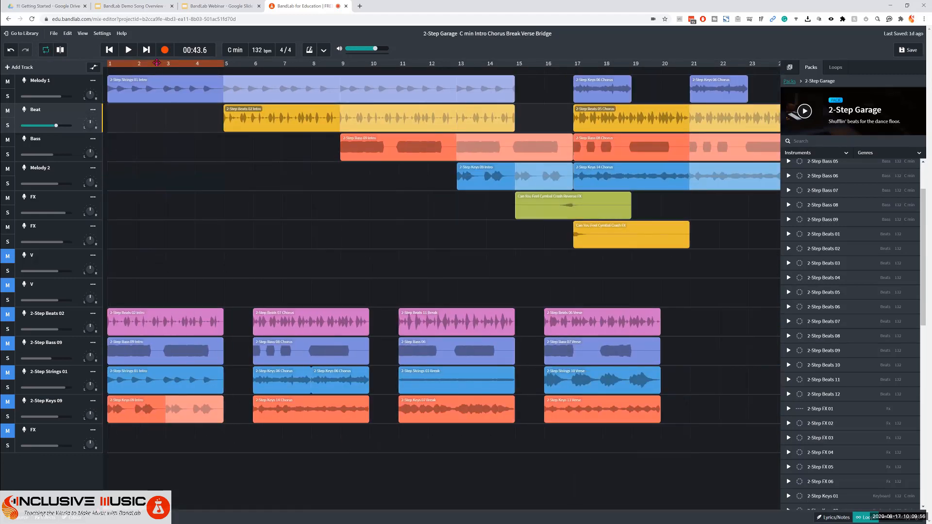
drag(157, 64, 781, 58)
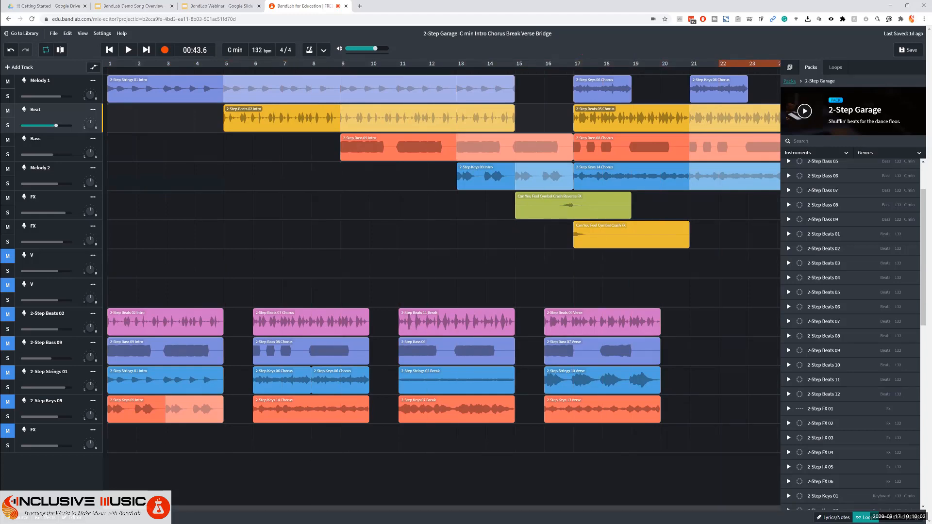
scroll(441, 286, right, 10)
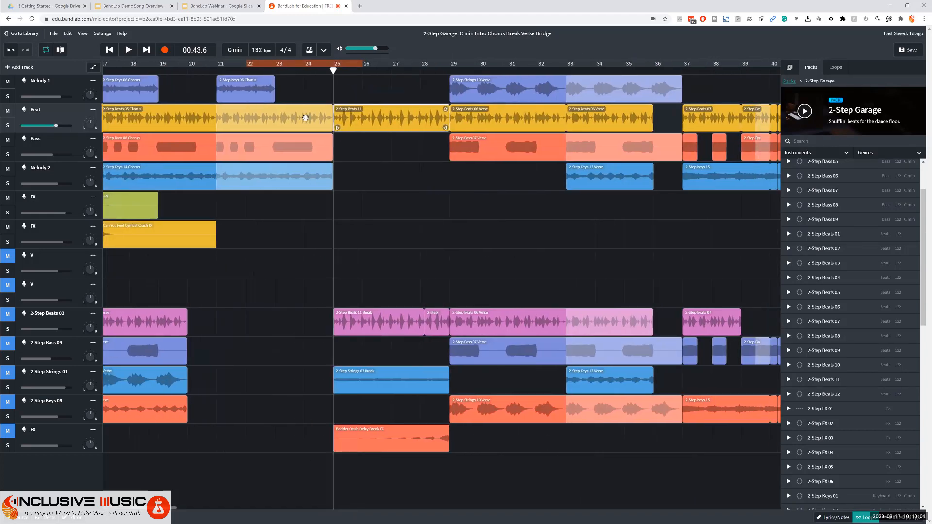
drag(300, 63, 378, 63)
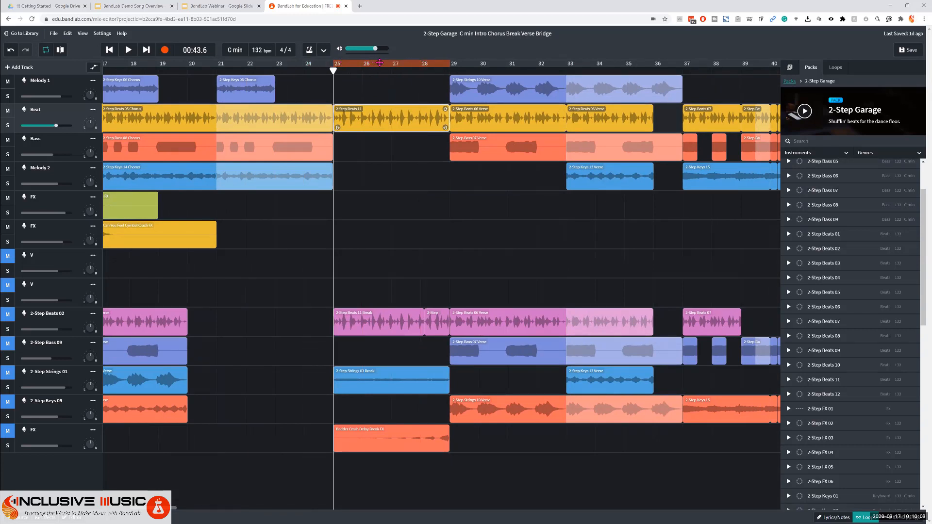
click(128, 50)
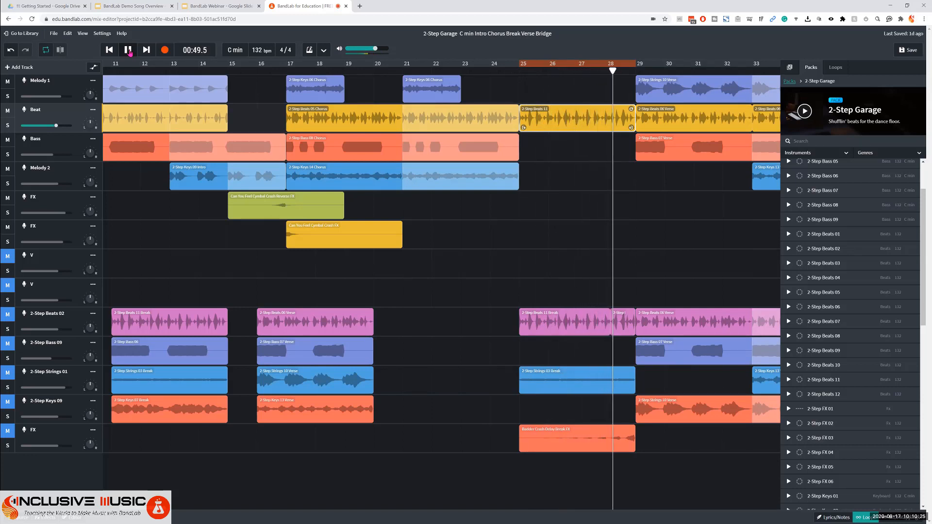
click(128, 50)
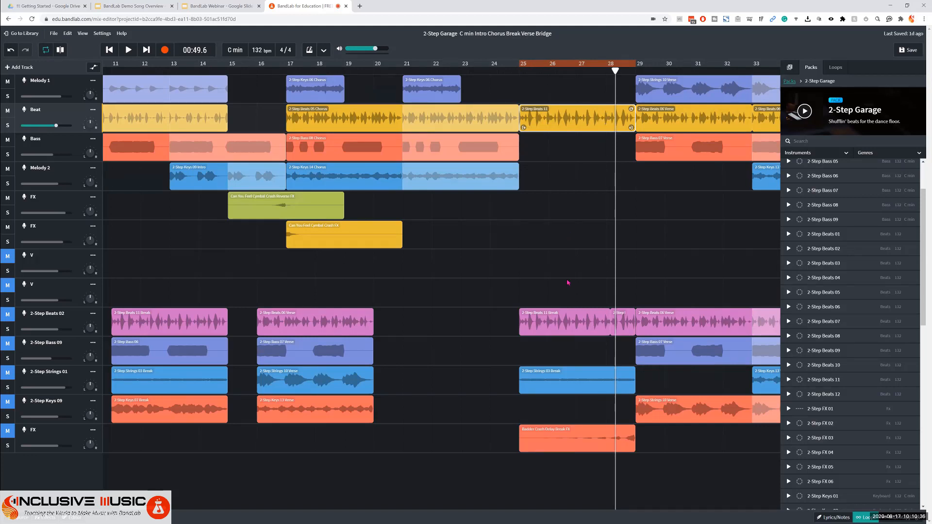
Step: Add the 2-Step Strings 03 loop to the Melody 2 track at bar 25 and audition the break
click(558, 379)
scroll(828, 340, down, 10)
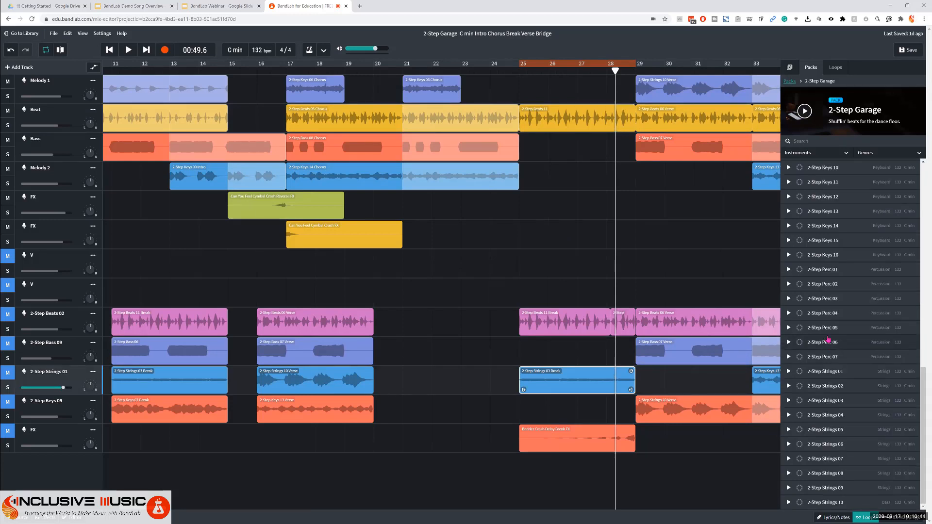
click(835, 401)
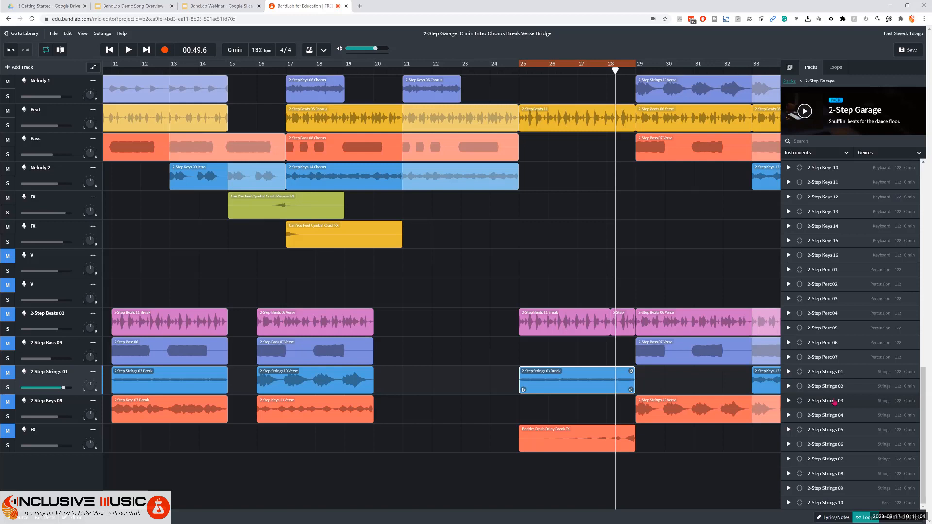
drag(834, 401, 534, 185)
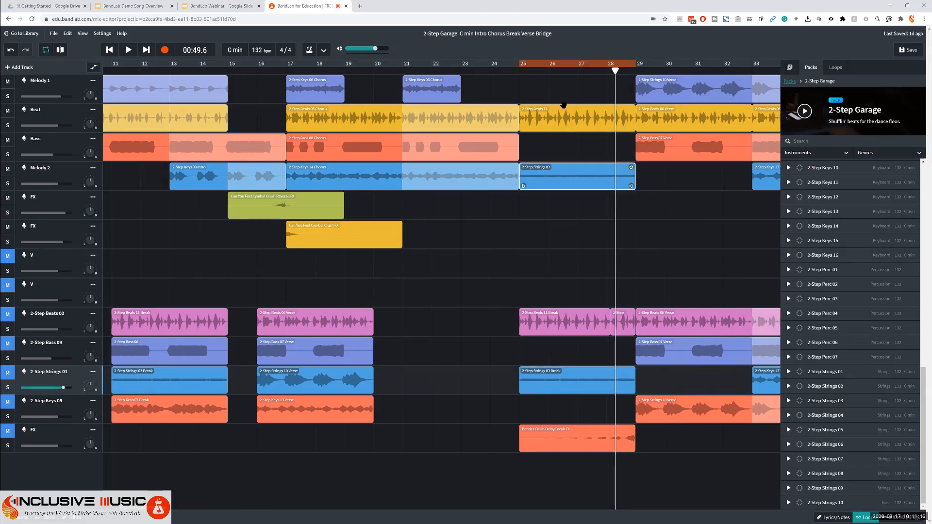
click(128, 50)
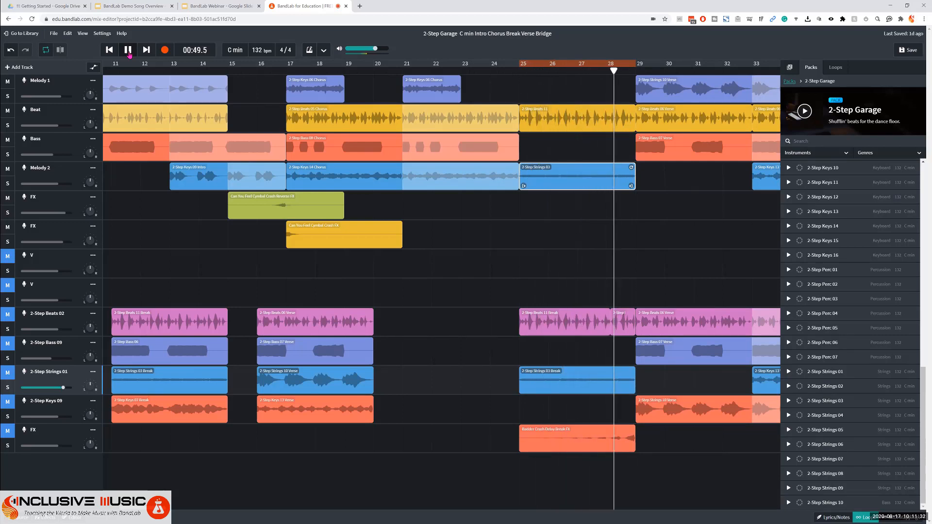
click(129, 53)
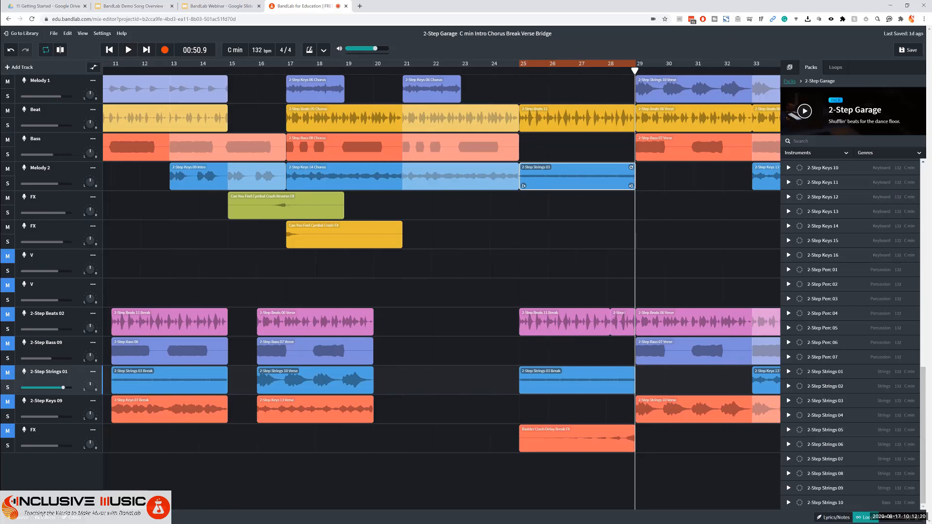
Step: Search all loops for "riser" and preview Electronic Riser 04 and Joe Ford Generic Riser
scroll(442, 286, right, 5)
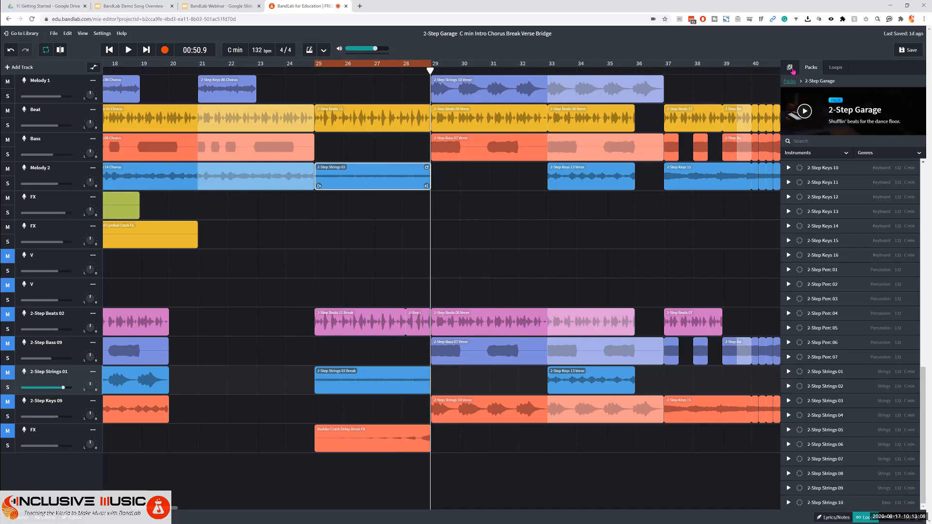
click(835, 68)
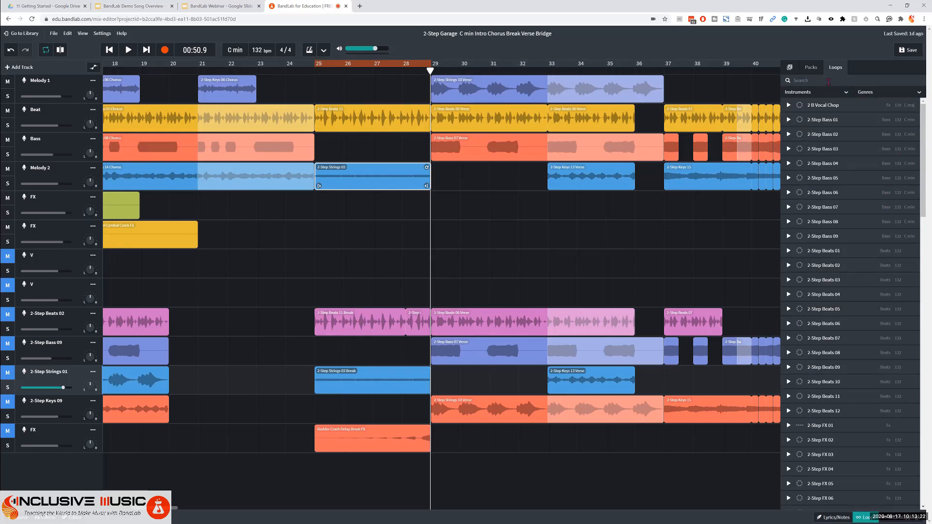
text(riser)
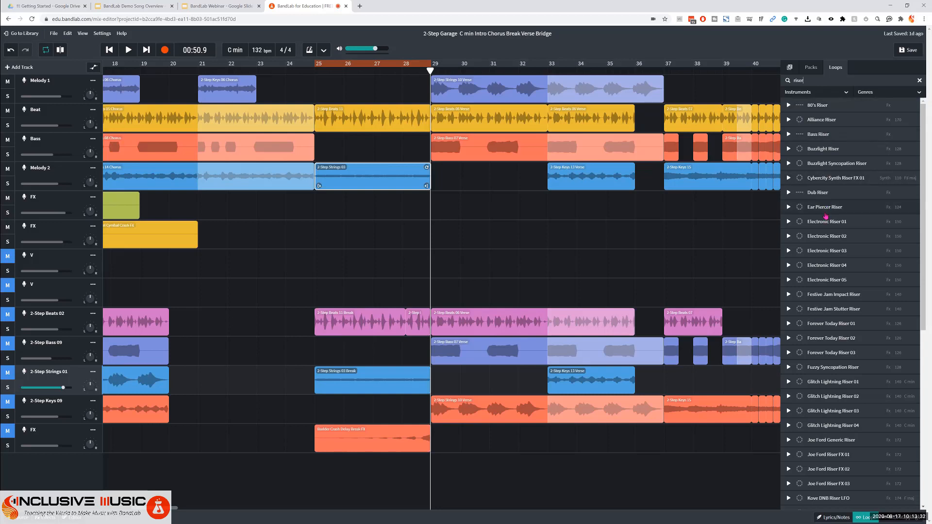
click(820, 270)
click(820, 270)
click(831, 441)
click(830, 441)
Step: Move the Badder Crash Delay Break FX region to the FX track below Melody 2 at bar 25 and play the arrangement
drag(353, 431, 348, 214)
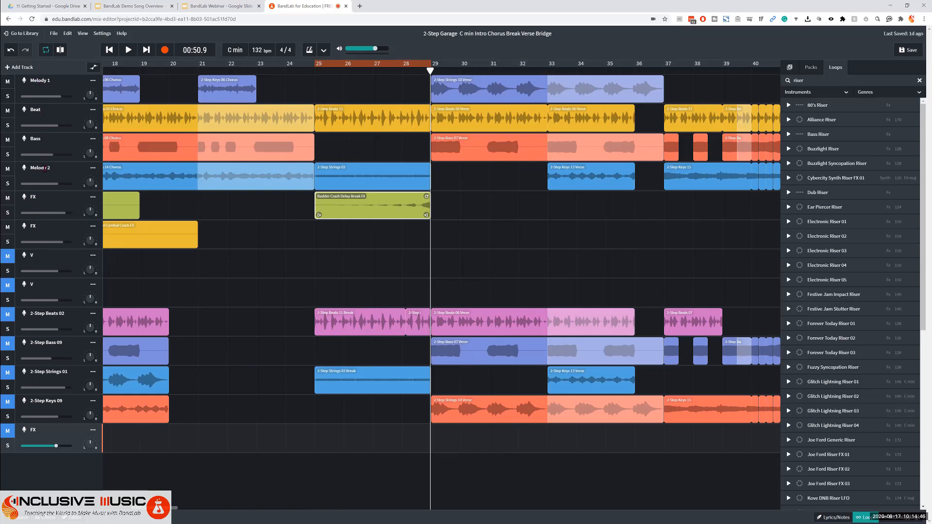
click(315, 73)
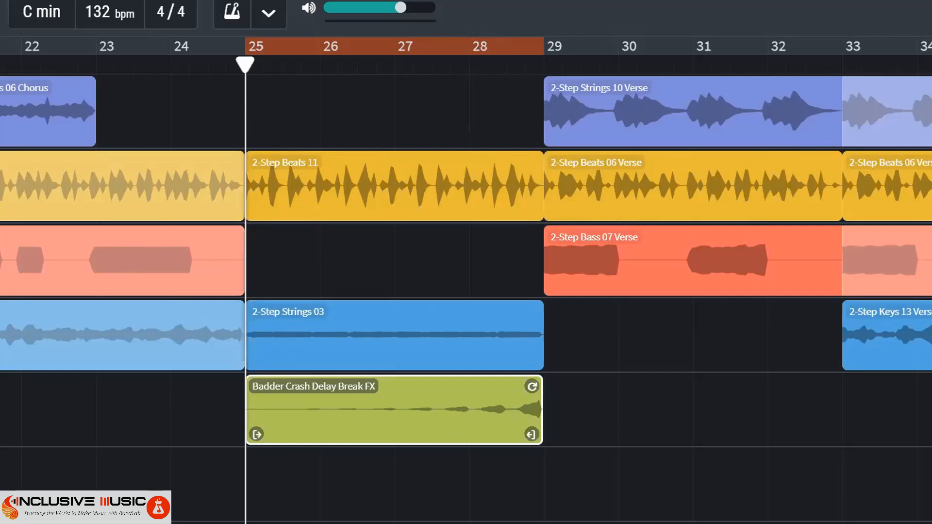
key(space)
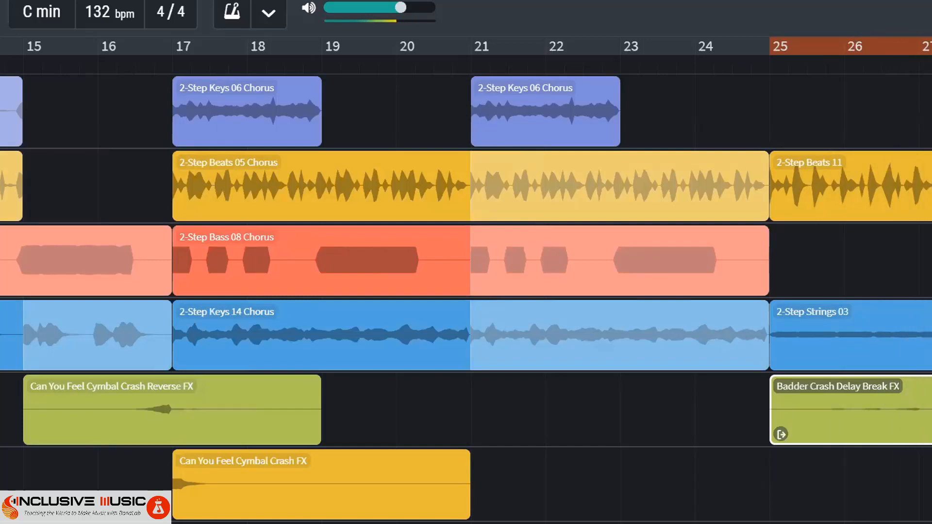
key(space)
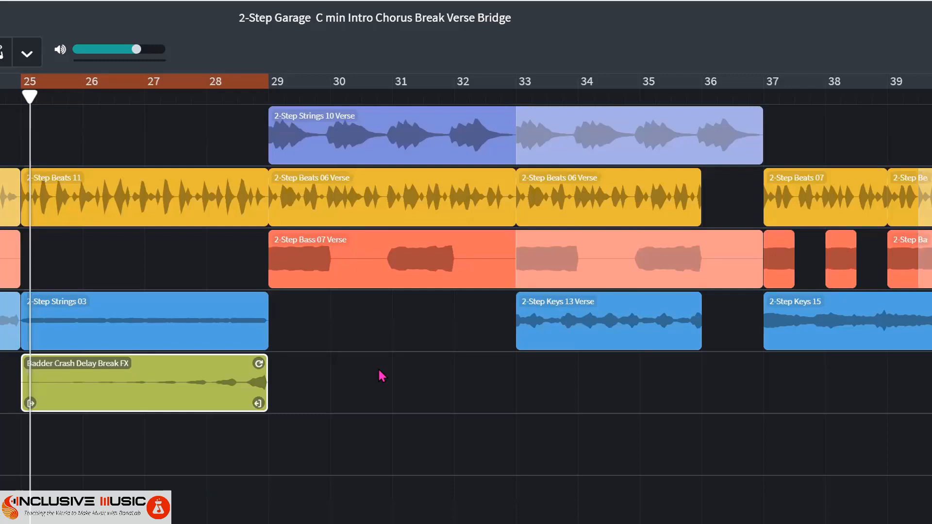
Step: Set the cycle range to the verse, bars 29 through 36, and place the playhead at bar 29
click(382, 377)
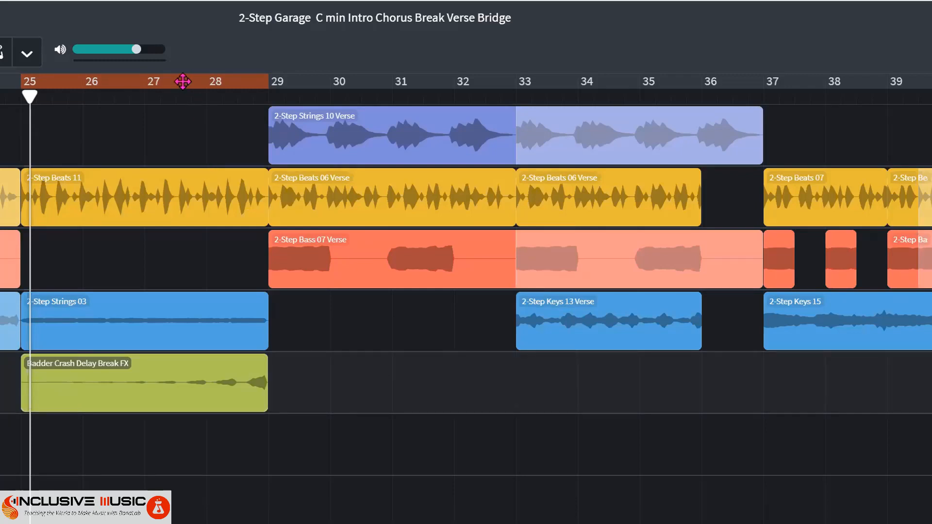
drag(182, 81, 413, 80)
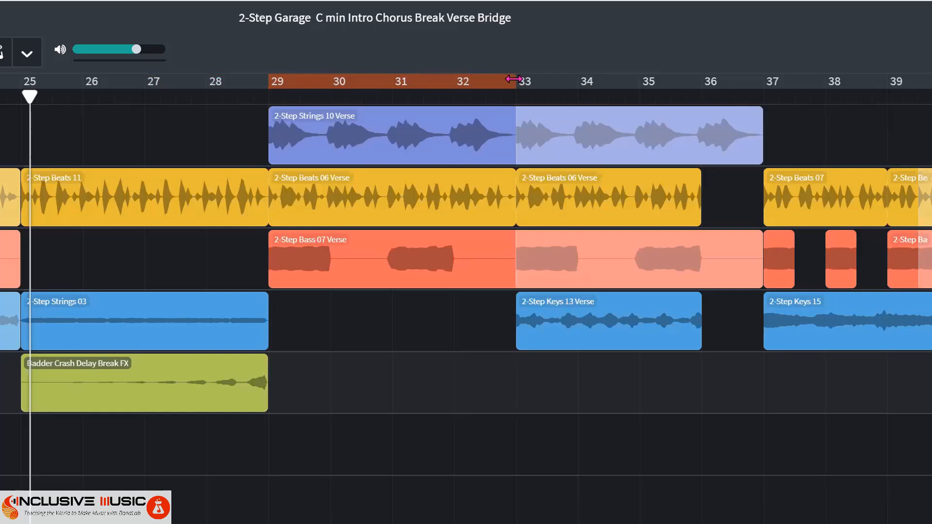
drag(513, 78, 749, 79)
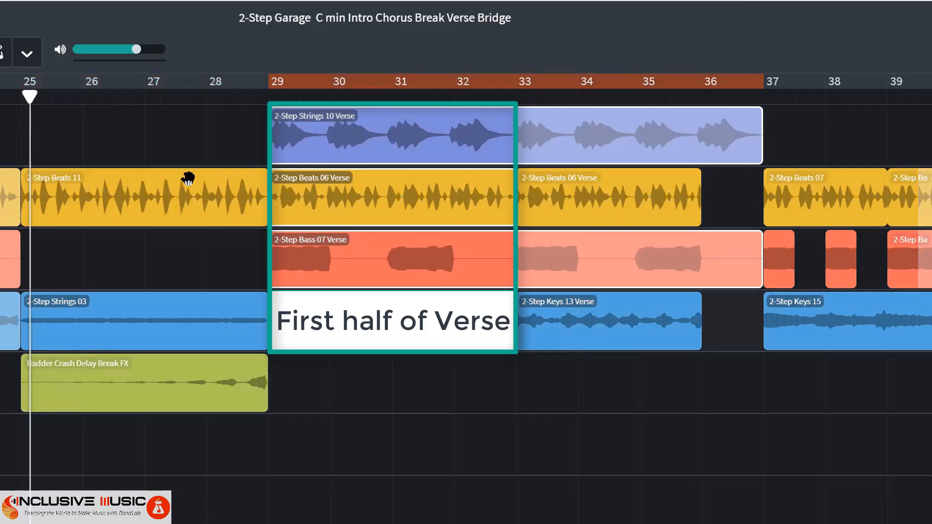
click(516, 97)
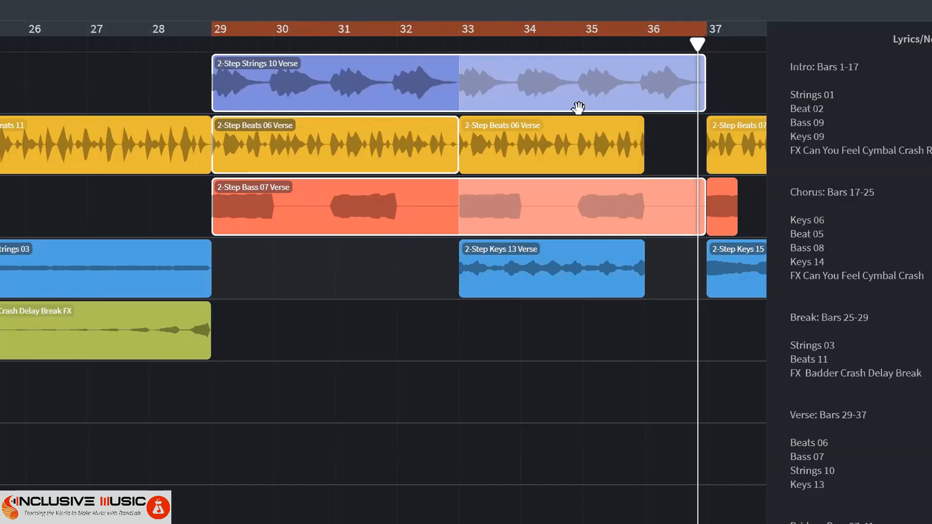
click(213, 41)
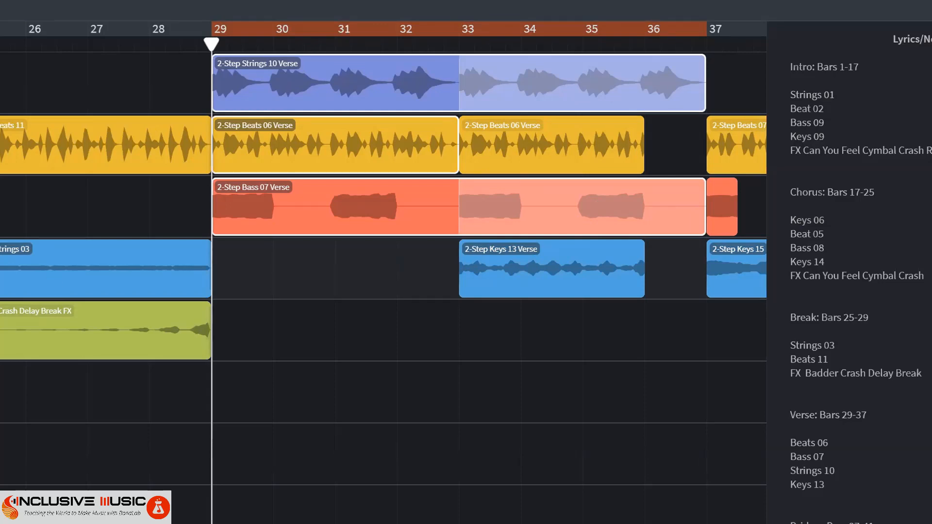
Step: Delete all verse regions from bar 29 through bar 36 on the Melody 1, Beat, Bass and Melody 2 tracks
scroll(383, 272, left, 10)
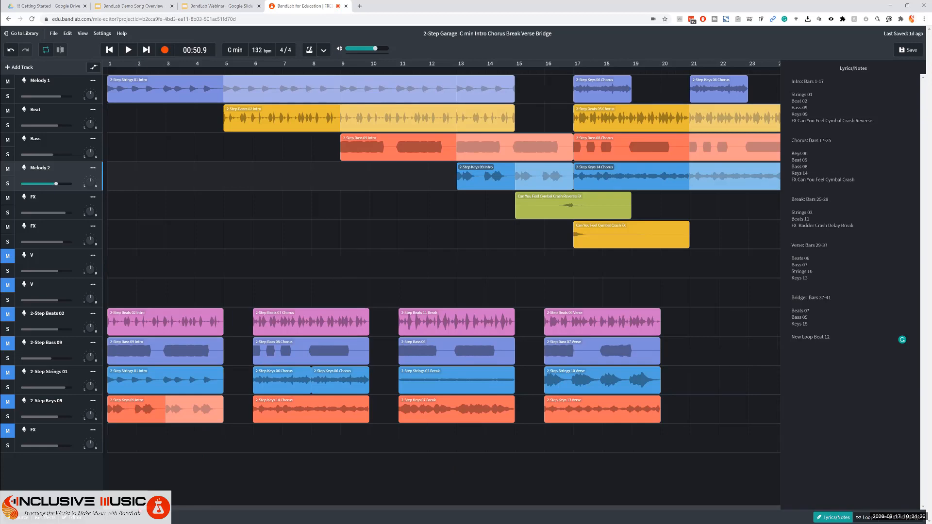
scroll(442, 243, right, 5)
scroll(175, 510, right, 7)
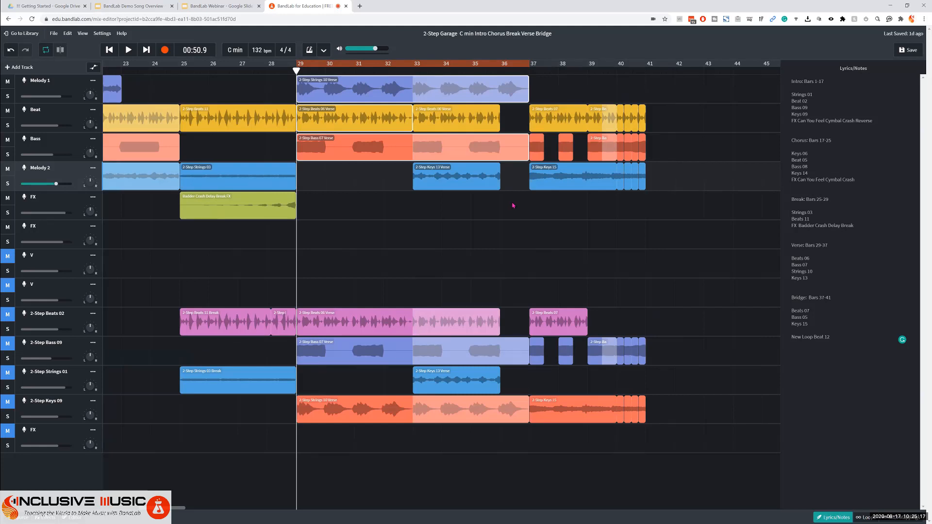
drag(512, 202, 311, 93)
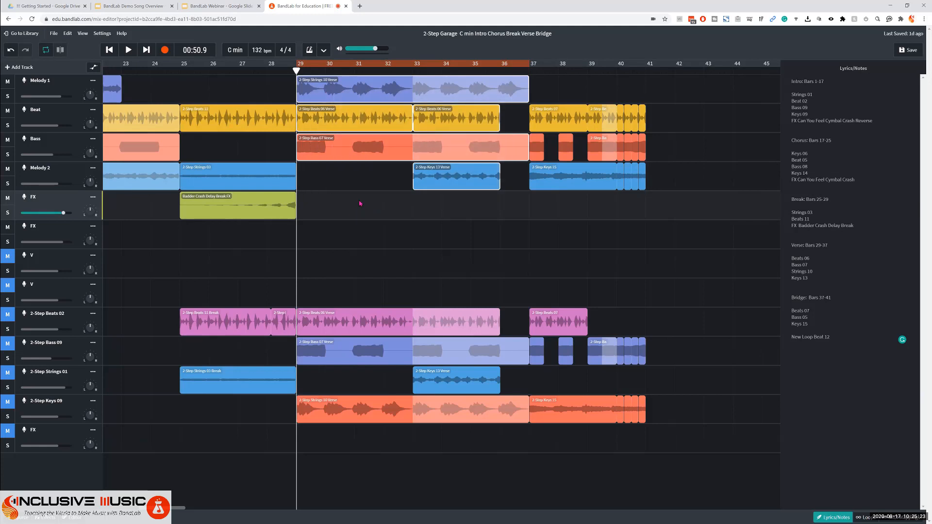
click(512, 207)
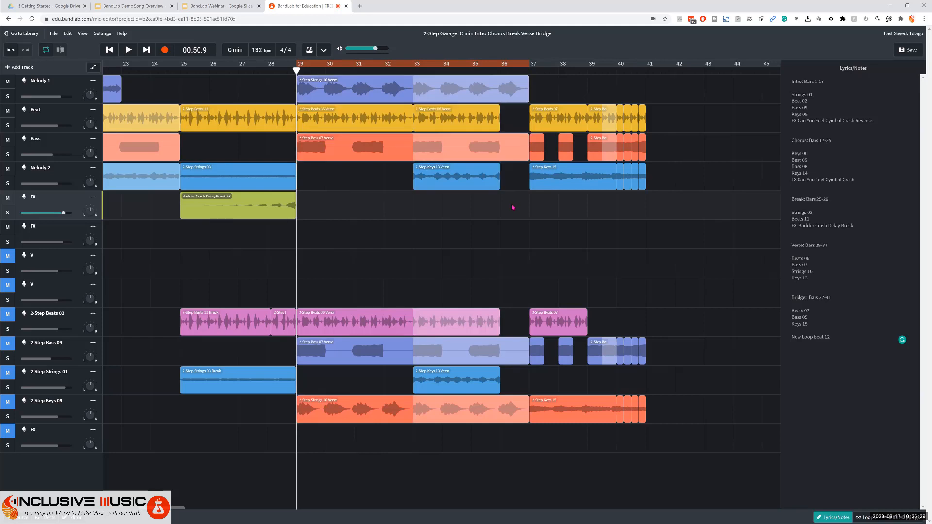
drag(510, 203, 327, 91)
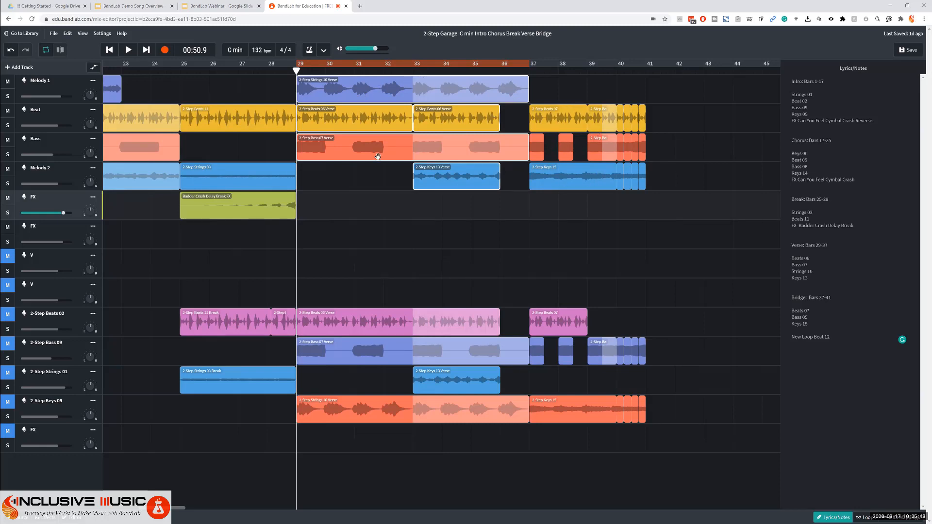
right_click(431, 92)
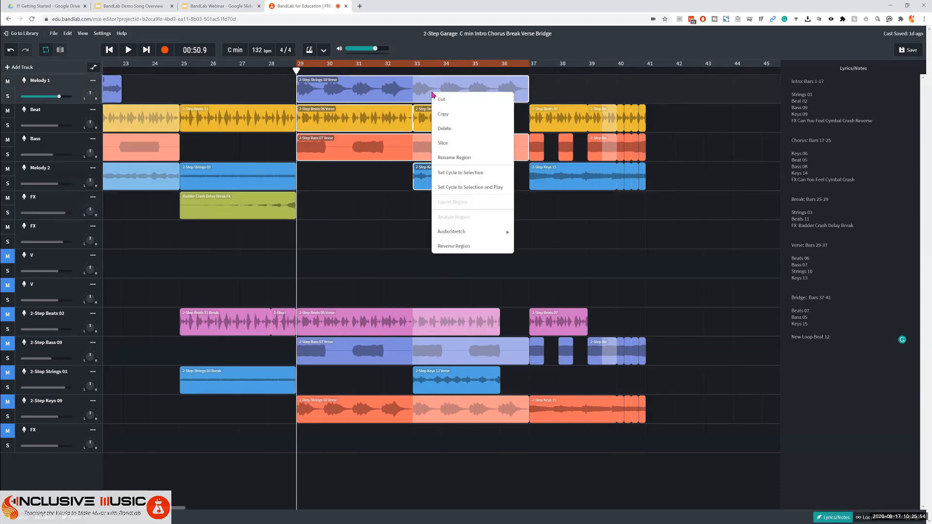
click(453, 129)
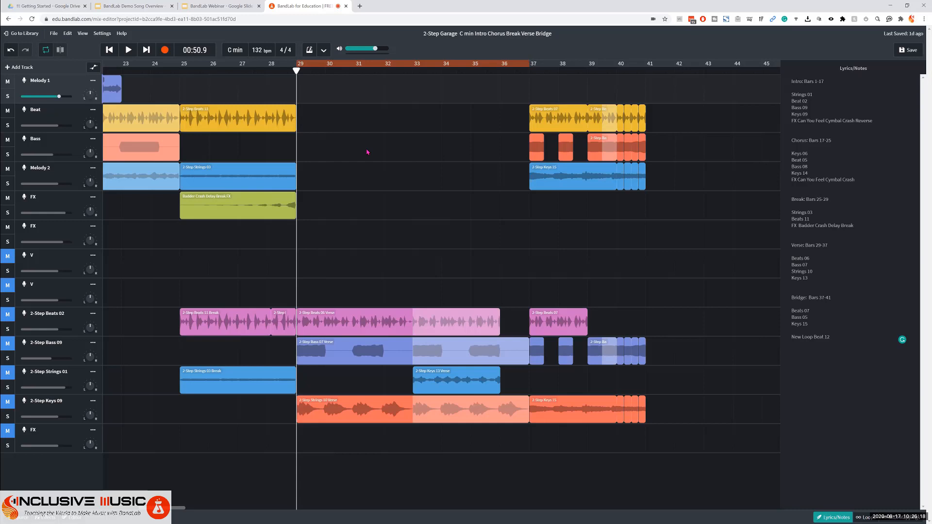
Step: Add the 2-Step Beats 06 loop to the Beat track at bar 29 and repeat it up to bar 37
click(868, 518)
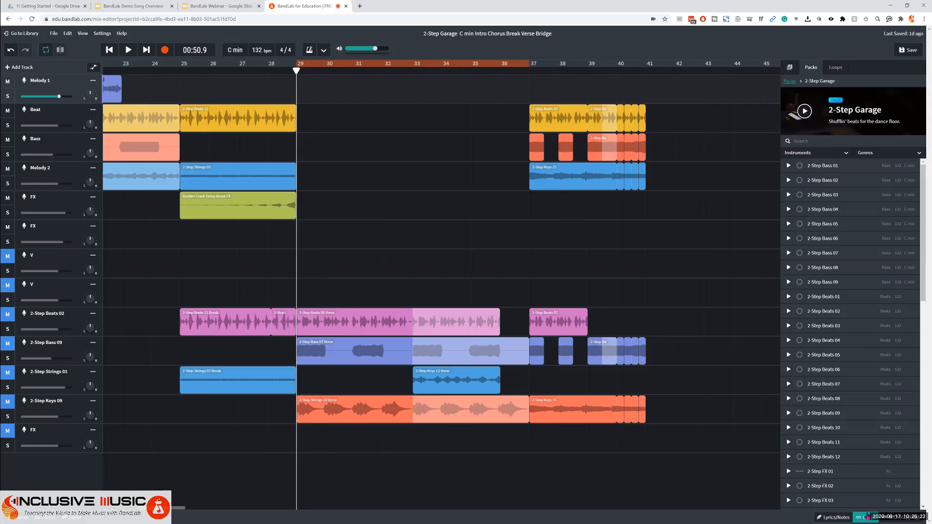
scroll(853, 436, down, 3)
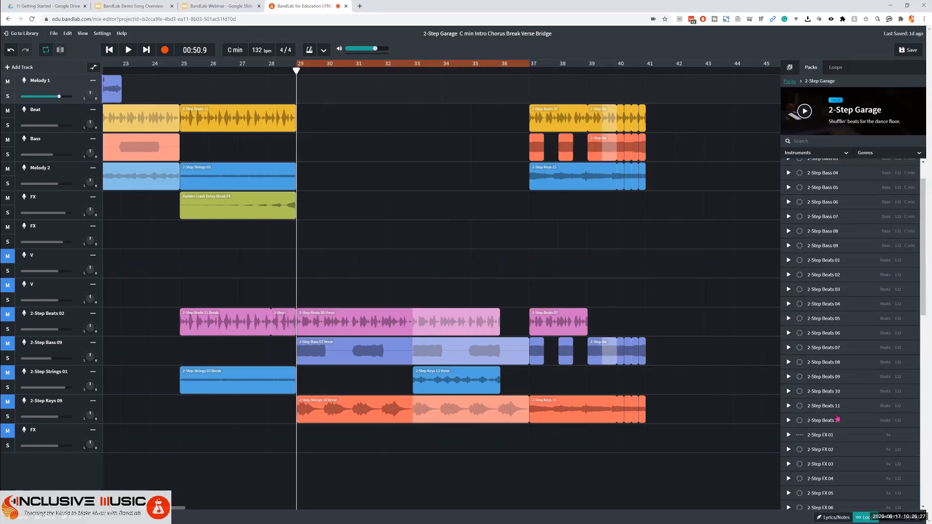
scroll(853, 437, up, 1)
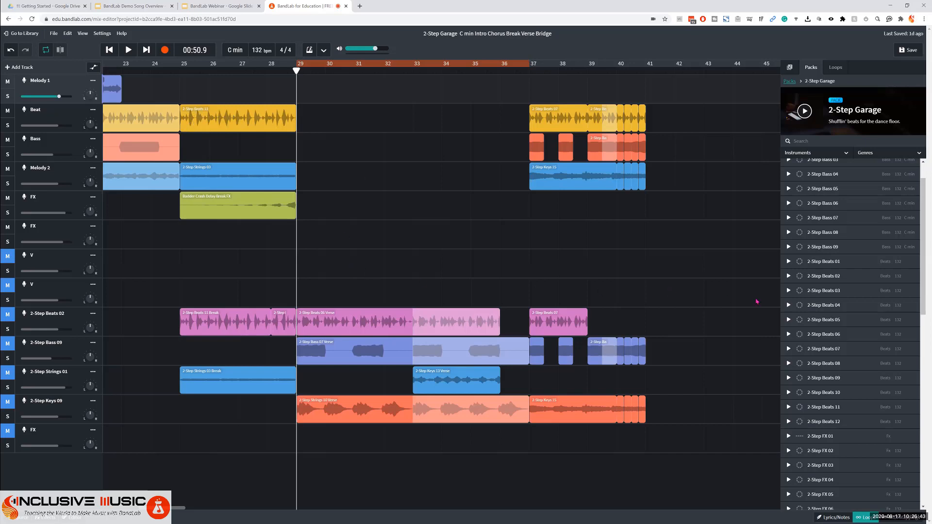
click(829, 338)
drag(827, 338, 340, 118)
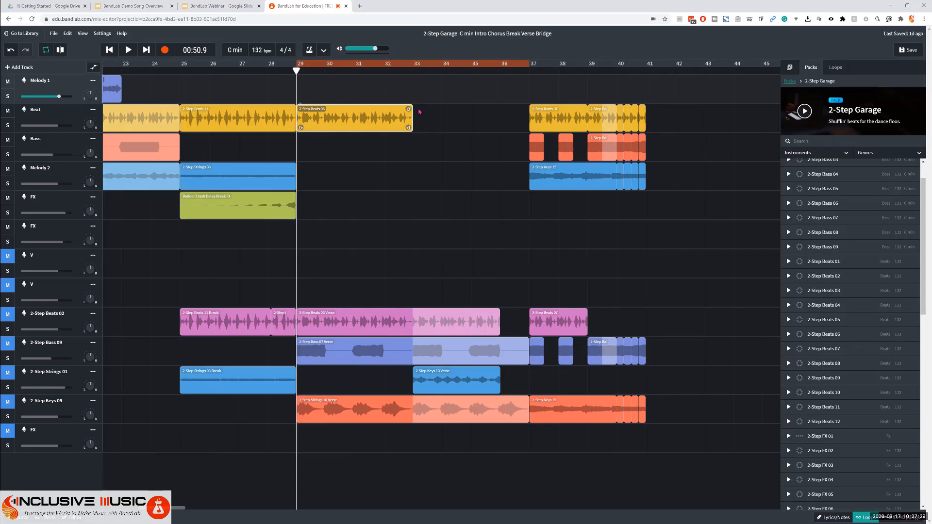
drag(426, 108, 428, 108)
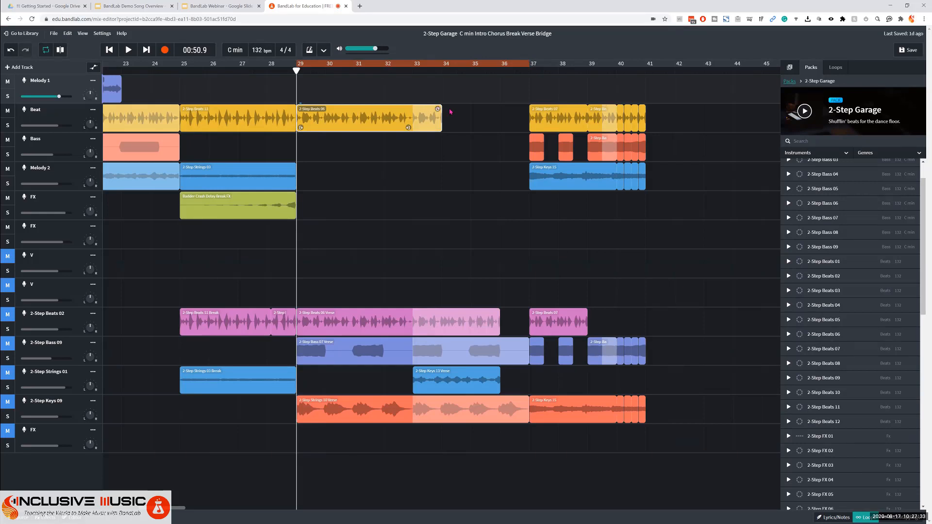
drag(454, 108, 515, 109)
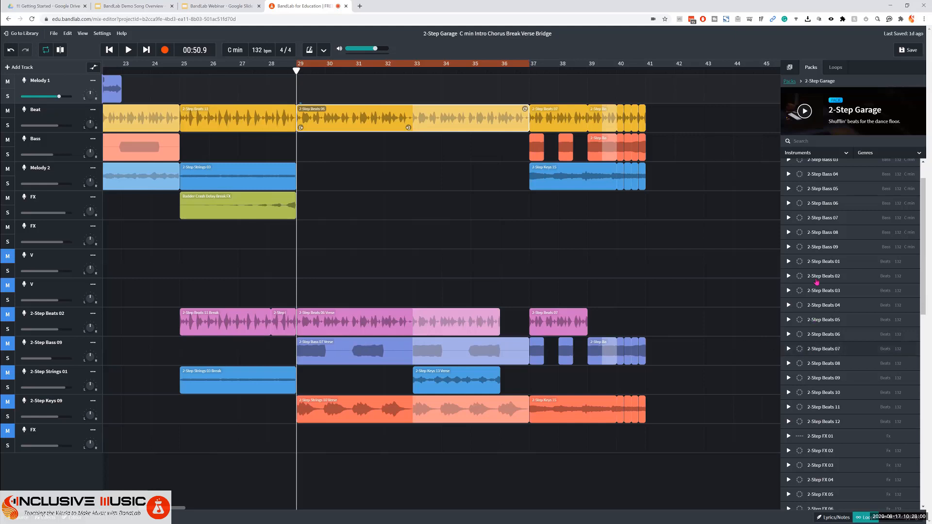
Step: Preview the 2-Step Bass 07 loop and add it to the Bass track at bar 29
click(827, 220)
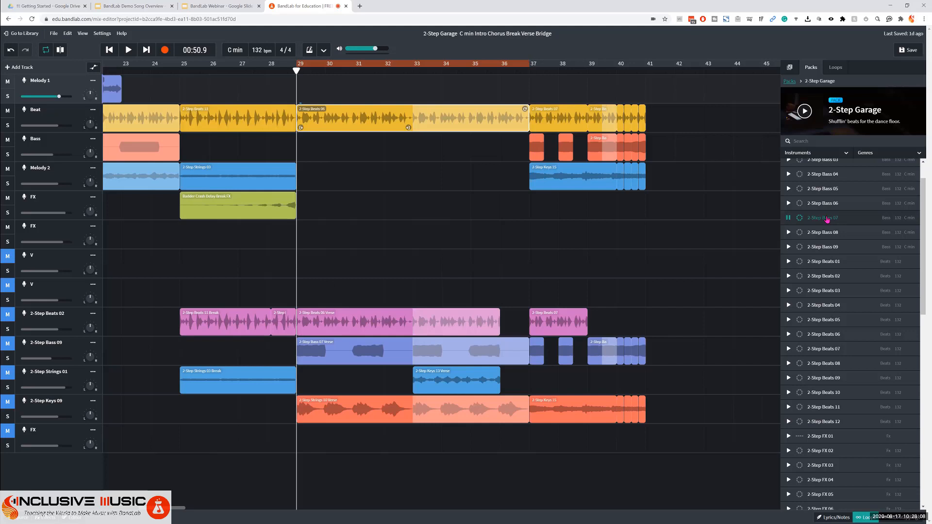
click(827, 219)
drag(827, 219, 351, 146)
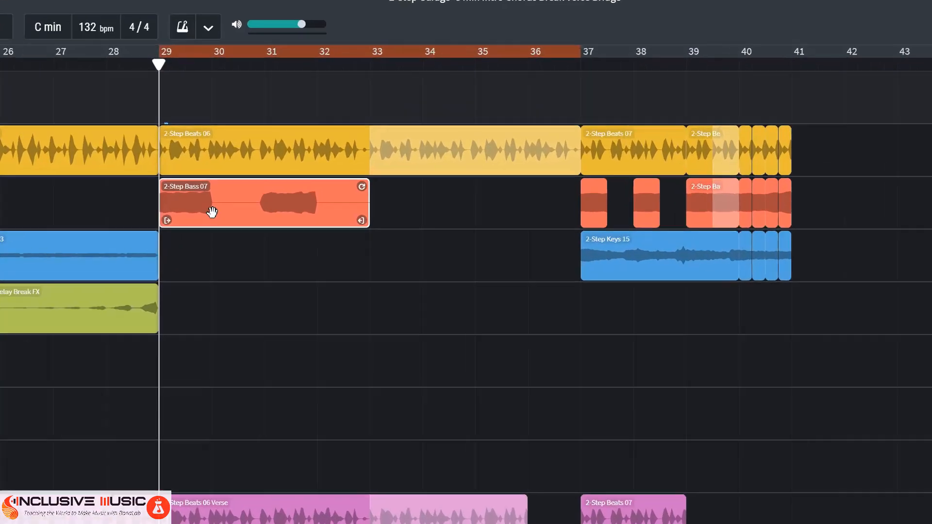
Step: Try extending the 2-Step Bass 07 region to bar 37 without looping it, and trim it back to bar 33
mouse_move(223, 228)
mouse_down()
mouse_move(181, 228)
mouse_move(229, 226)
mouse_up()
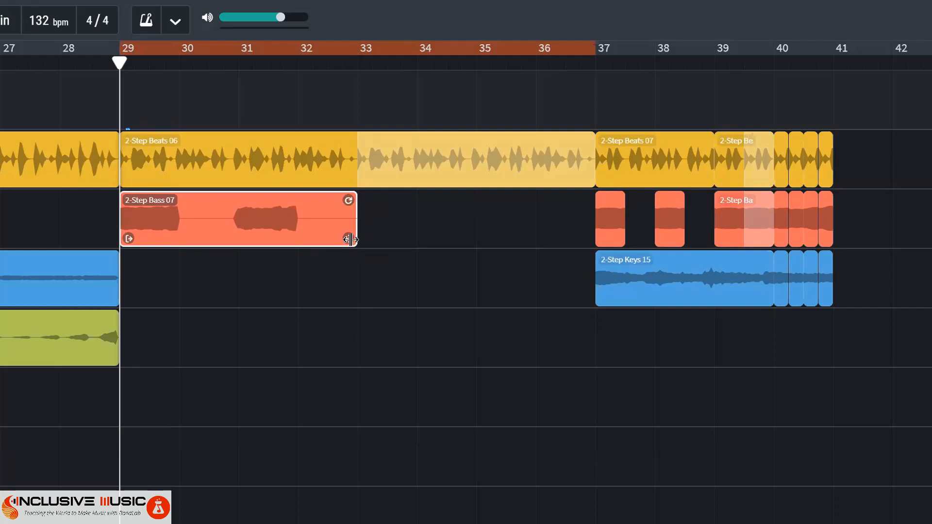
drag(351, 240, 566, 237)
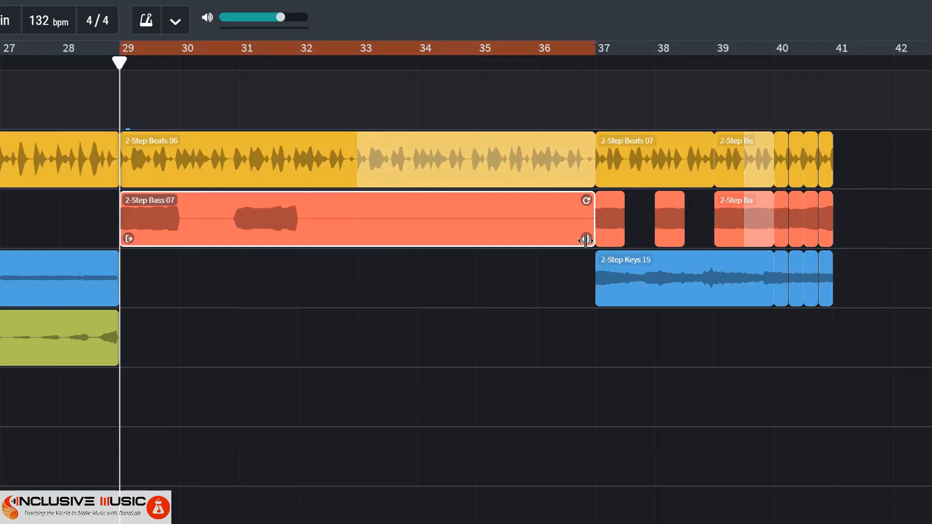
drag(586, 239, 367, 259)
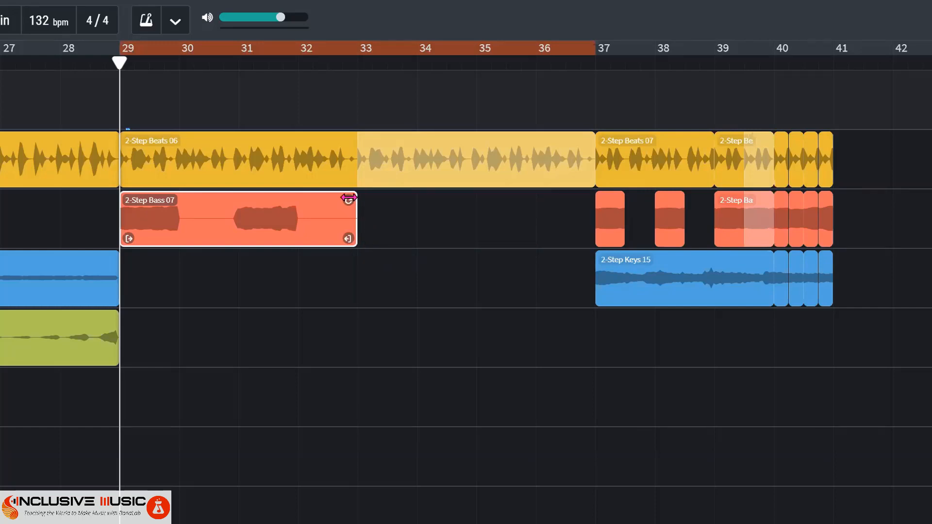
Step: Repeat the 2-Step Bass 07 loop on the Bass track up to bar 37
drag(349, 199, 566, 197)
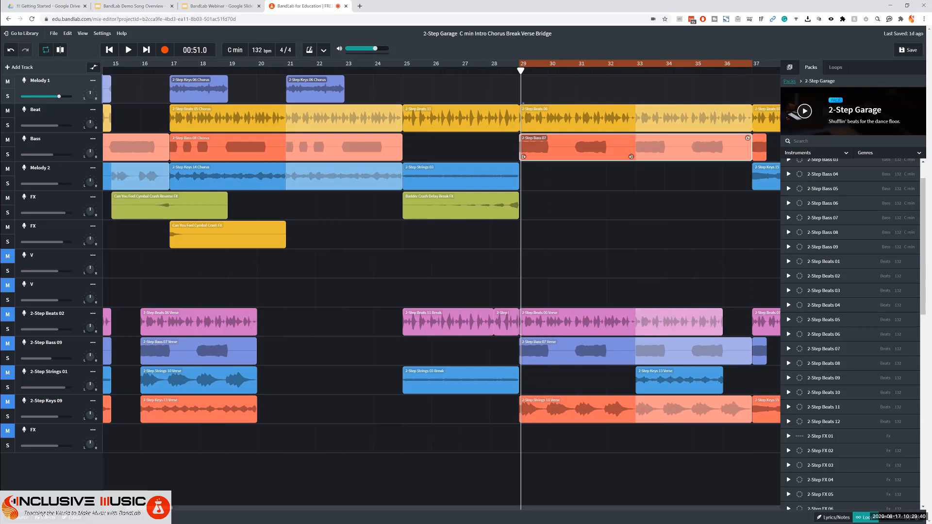
scroll(442, 285, left, 10)
scroll(368, 118, right, 15)
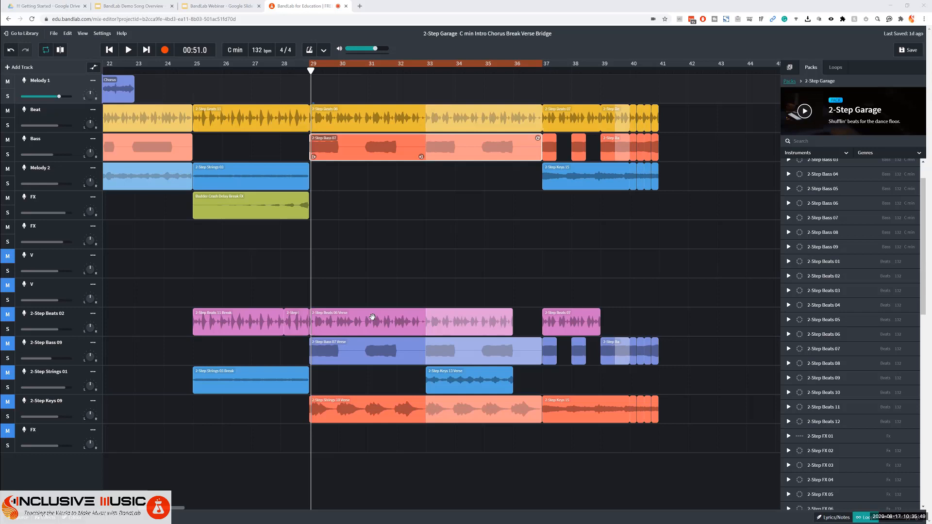
Step: Add the 2-Step Strings 10 loop to the Melody 1 track from bar 29, repeated up to bar 37, and play the verse
scroll(856, 326, down, 10)
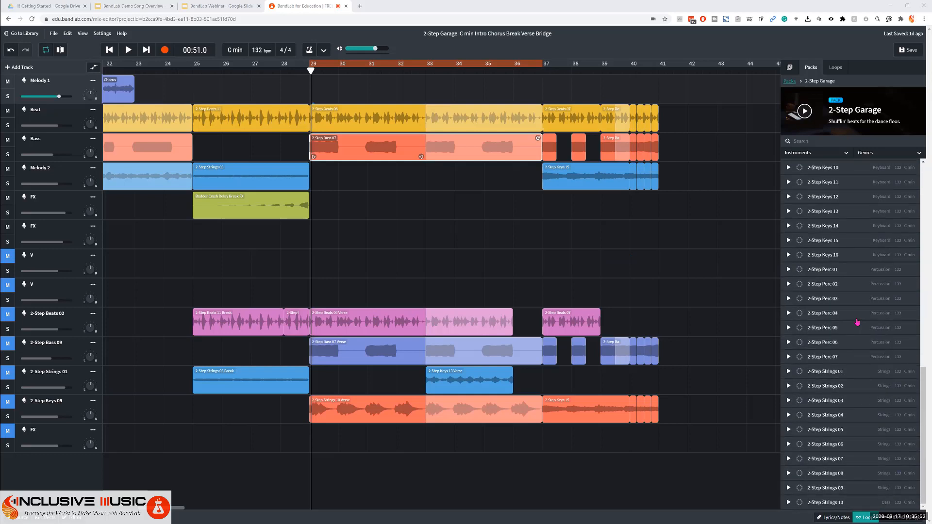
click(832, 506)
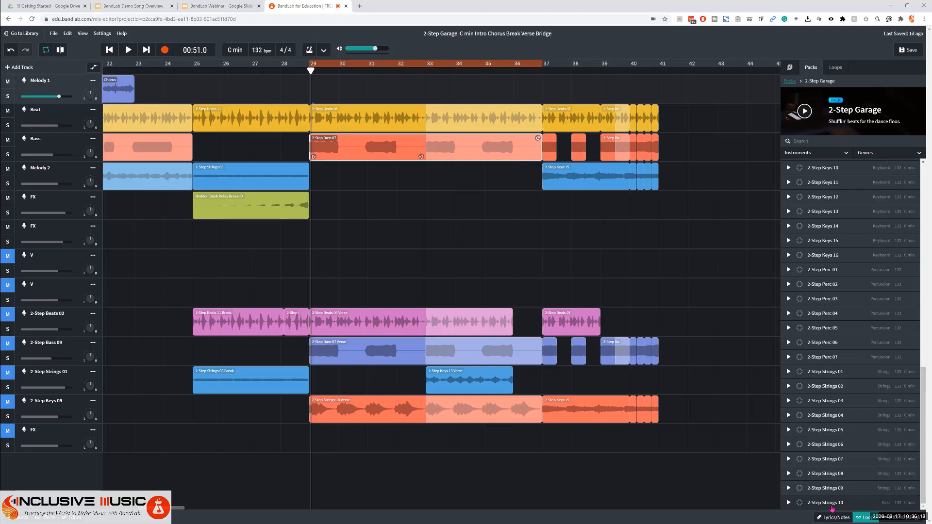
drag(831, 508, 340, 90)
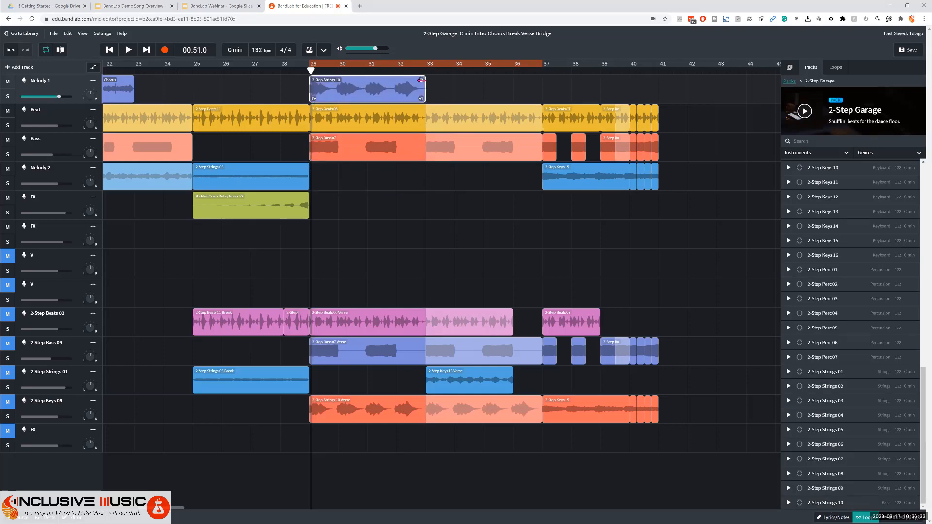
drag(421, 80, 528, 80)
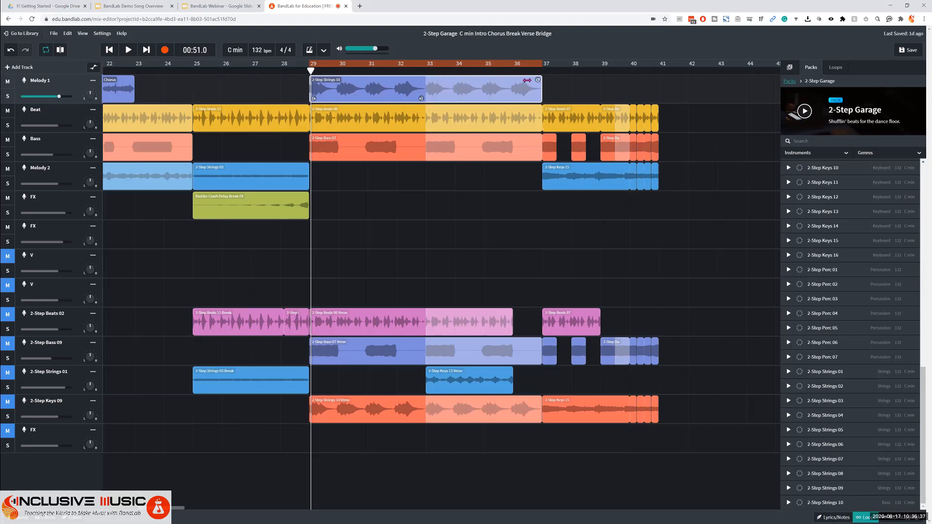
click(128, 50)
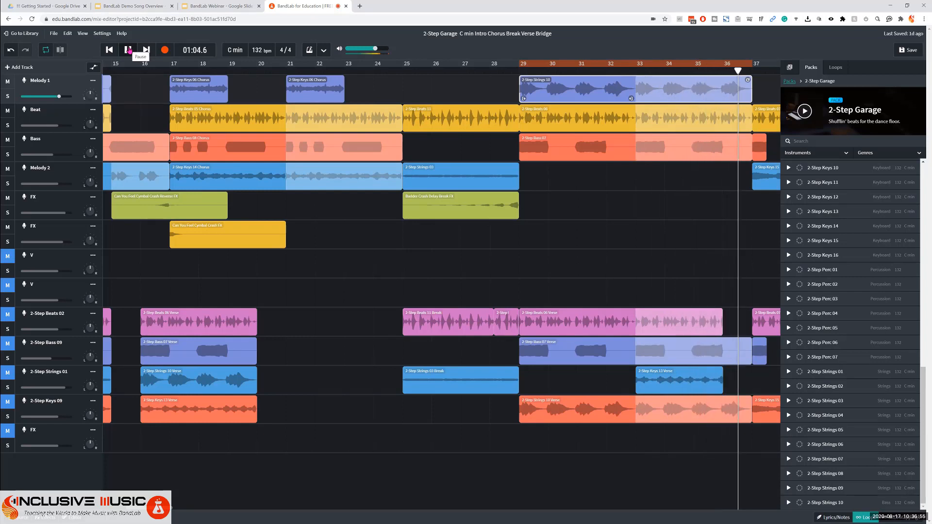
click(128, 50)
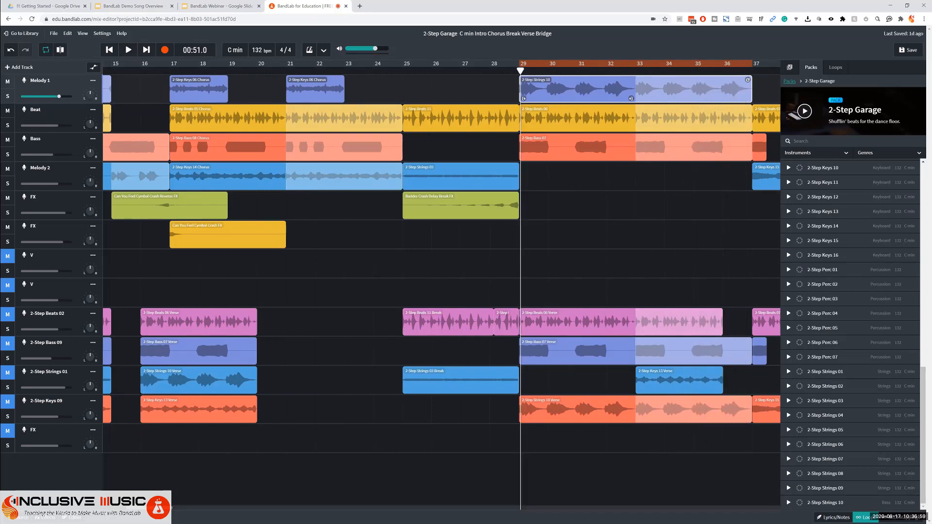
Step: Add the 2-Step Keys 13 loop to the Melody 2 track from bar 33 to bar 37 and move the playhead to bar 33
scroll(177, 507, right, 10)
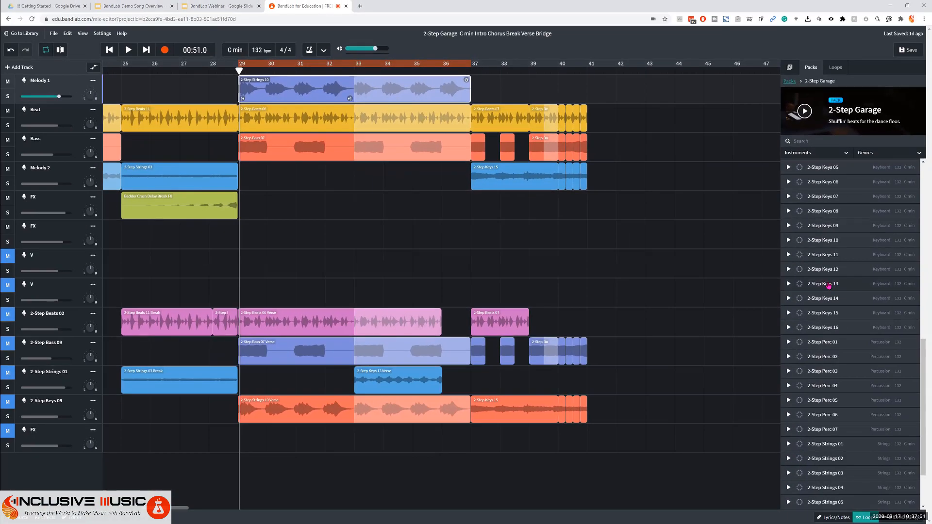
click(829, 285)
click(828, 286)
drag(826, 286, 308, 181)
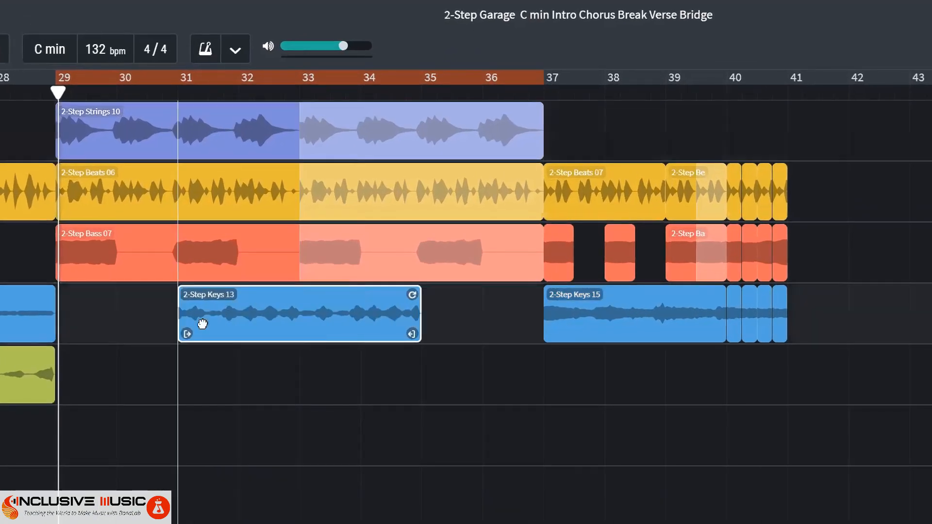
drag(202, 324, 346, 305)
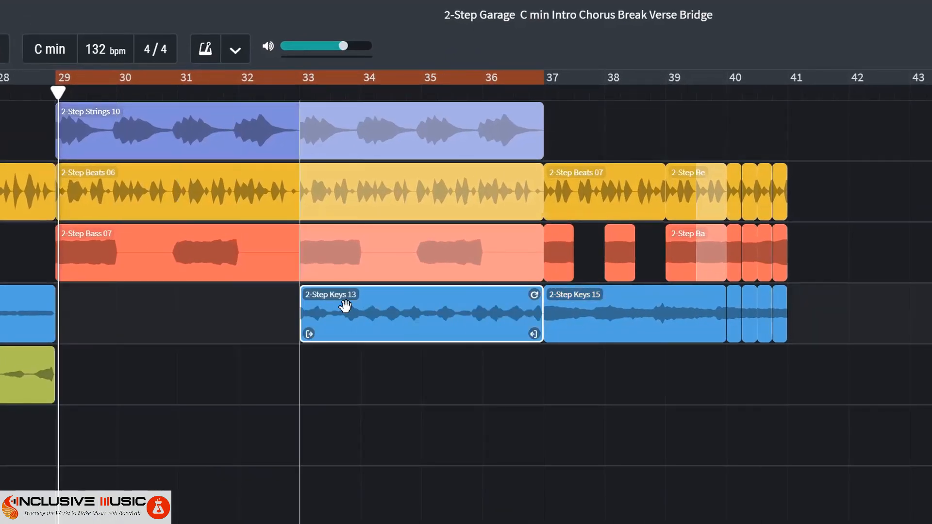
click(298, 89)
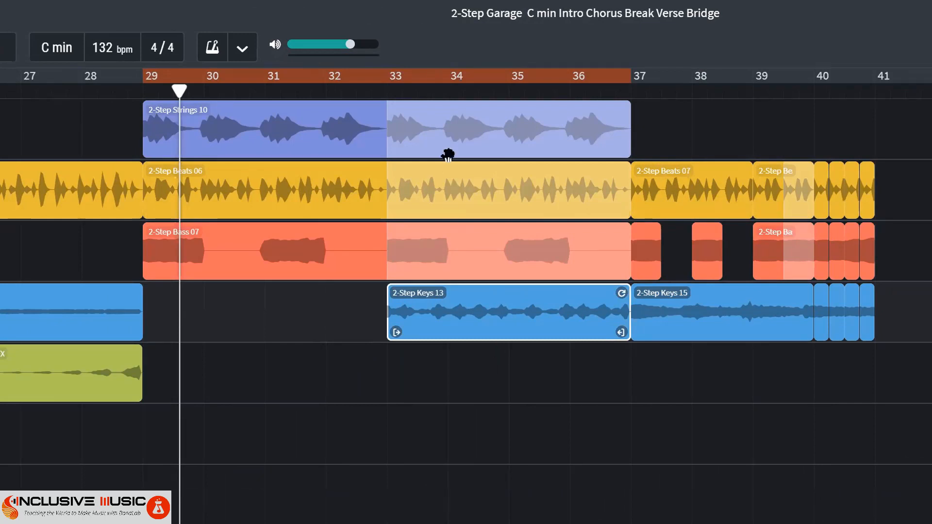
click(386, 90)
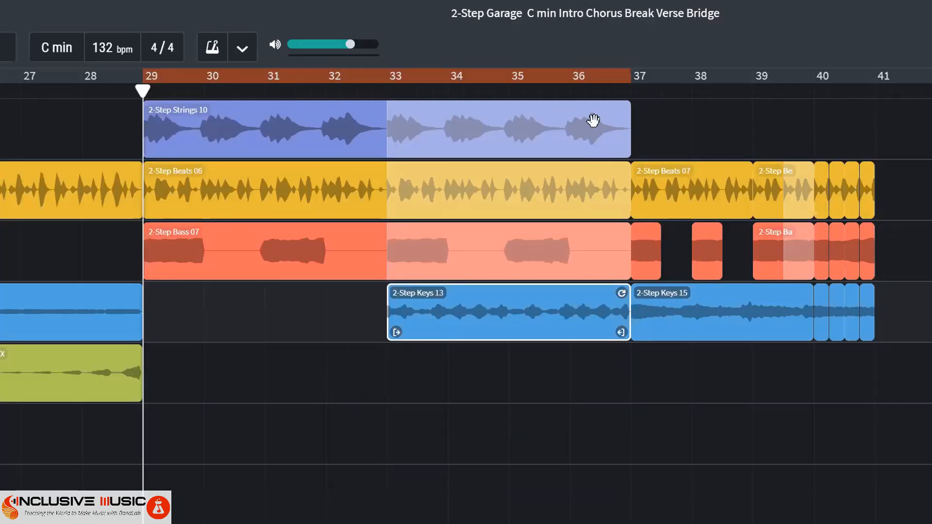
Step: Shorten the repeated 2-Step Beats 06 region to end at bar 36 and play back the verse
click(588, 129)
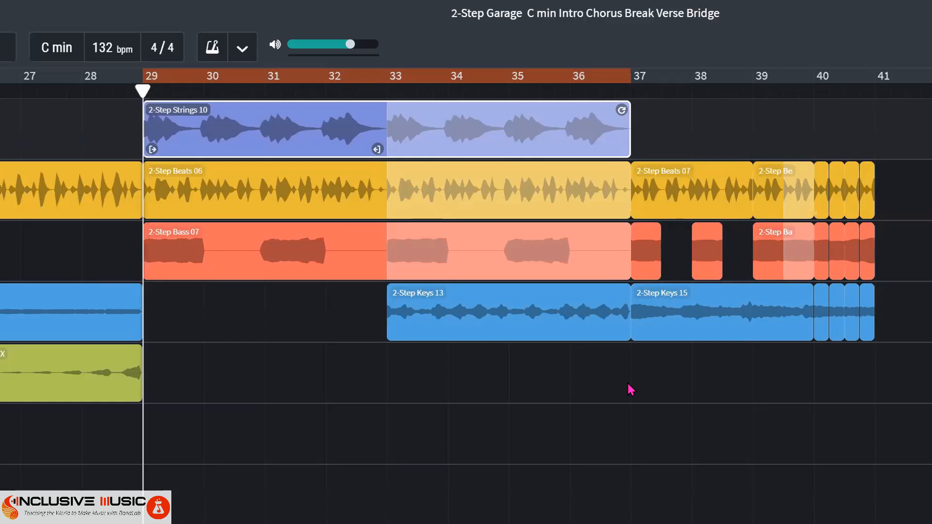
click(601, 199)
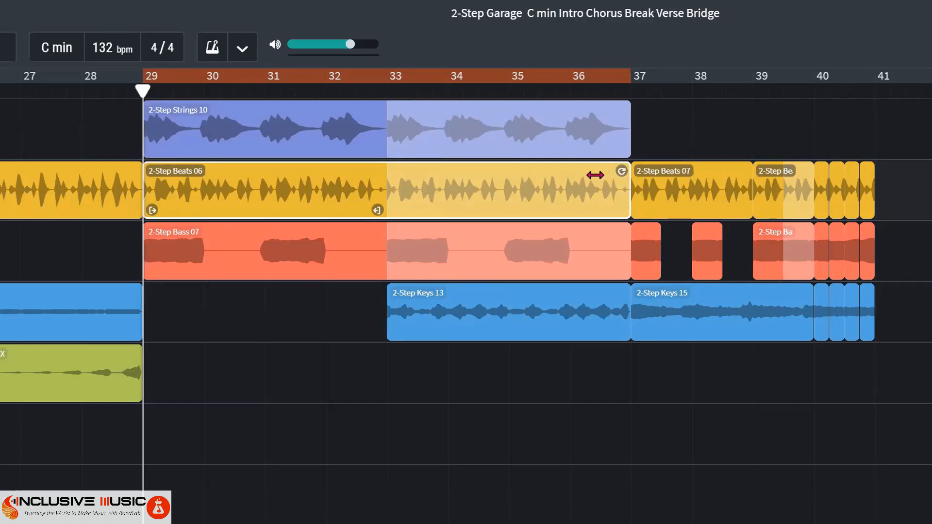
drag(596, 175, 588, 182)
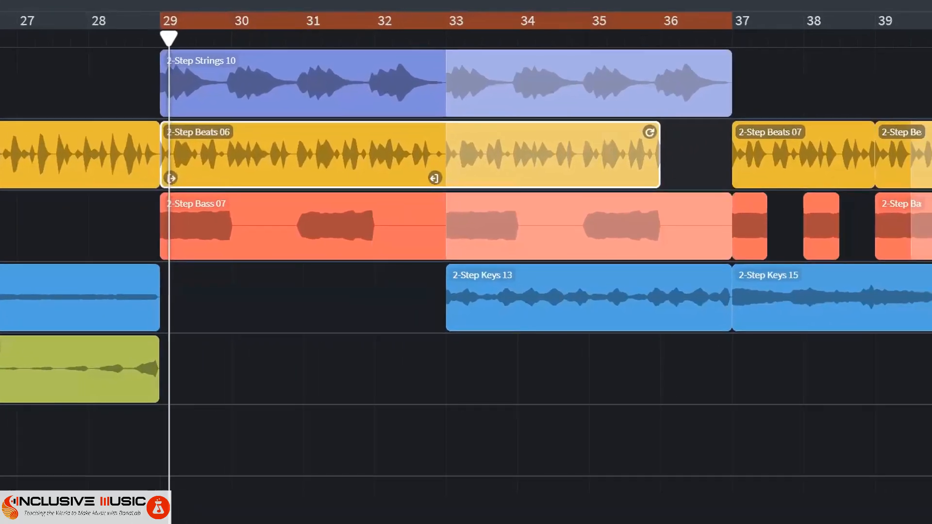
key(space)
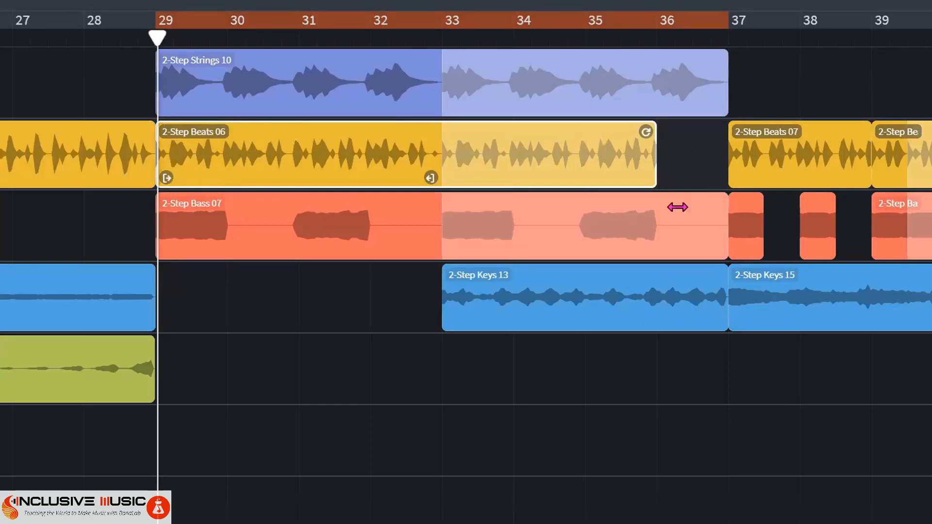
Step: Trim the end of the 2-Step Keys 13 region on the Melody 2 track back to bar 36 and play the verse
click(581, 302)
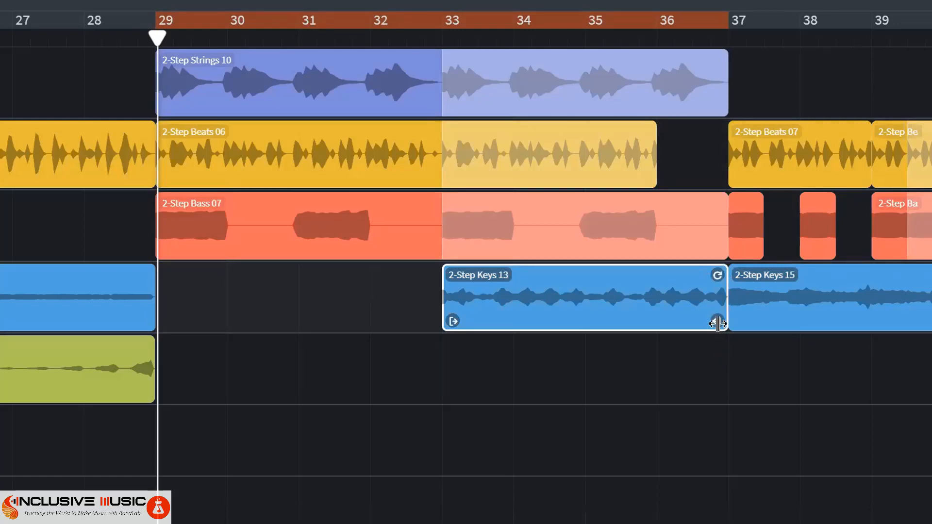
drag(718, 323, 673, 332)
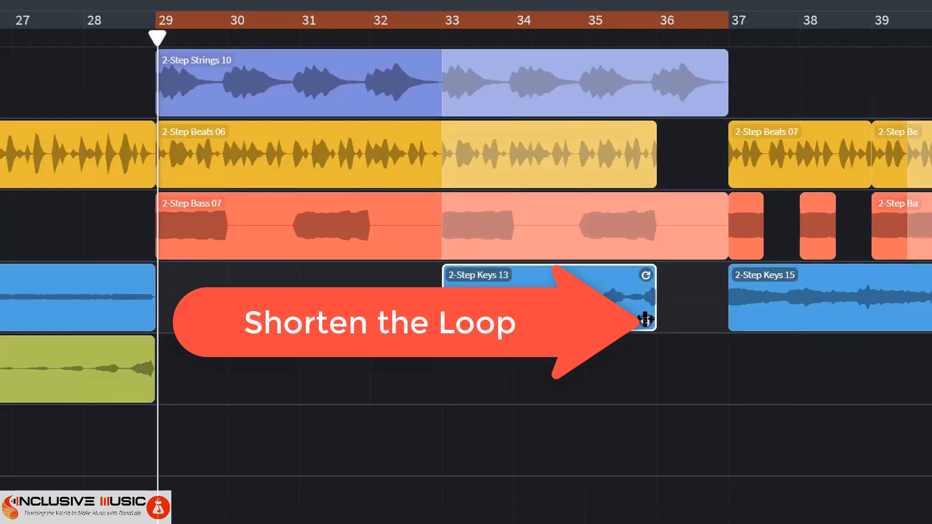
drag(645, 319, 690, 319)
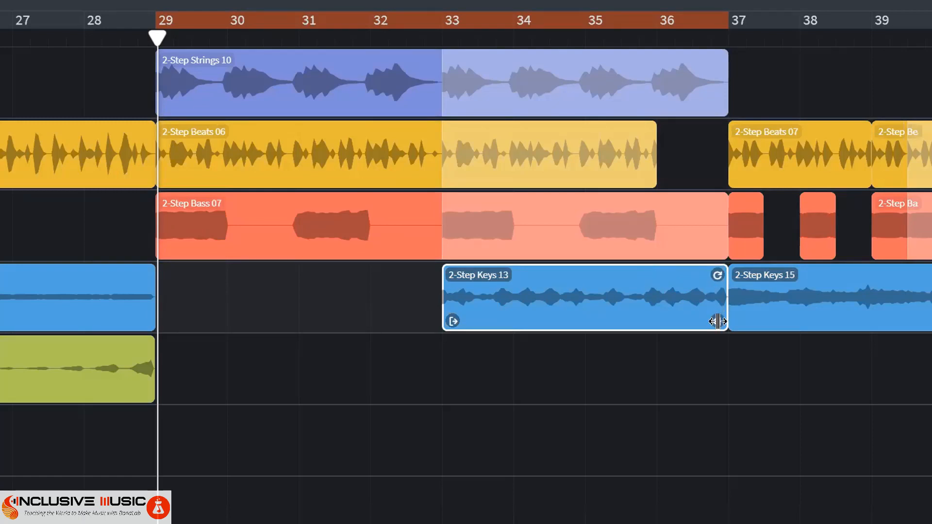
drag(717, 321, 665, 326)
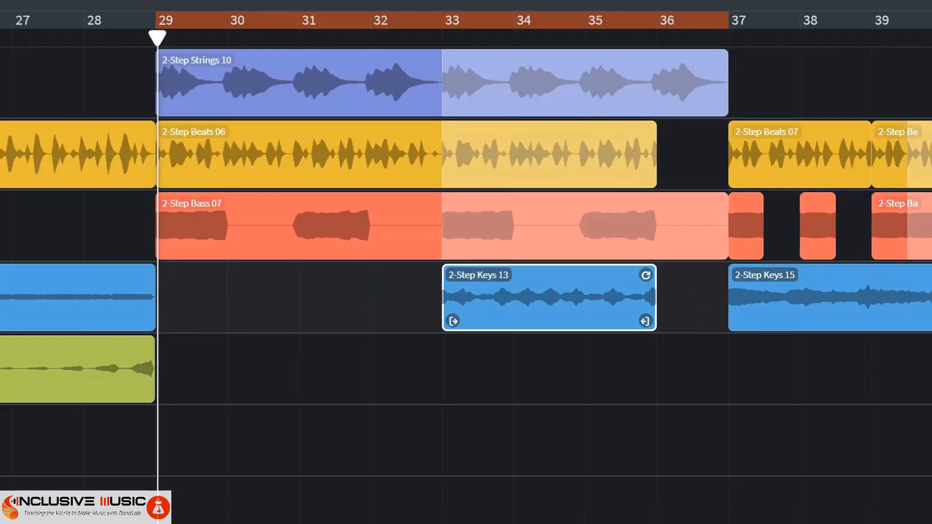
key(space)
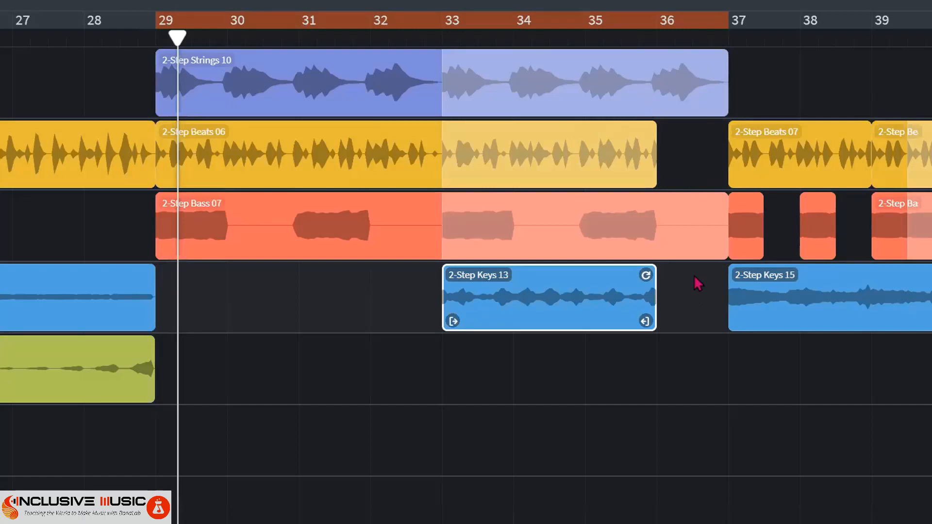
Step: Shorten the repeated 2-Step Bass 07 region to end at bar 36, level with the beat and keys regions
click(685, 220)
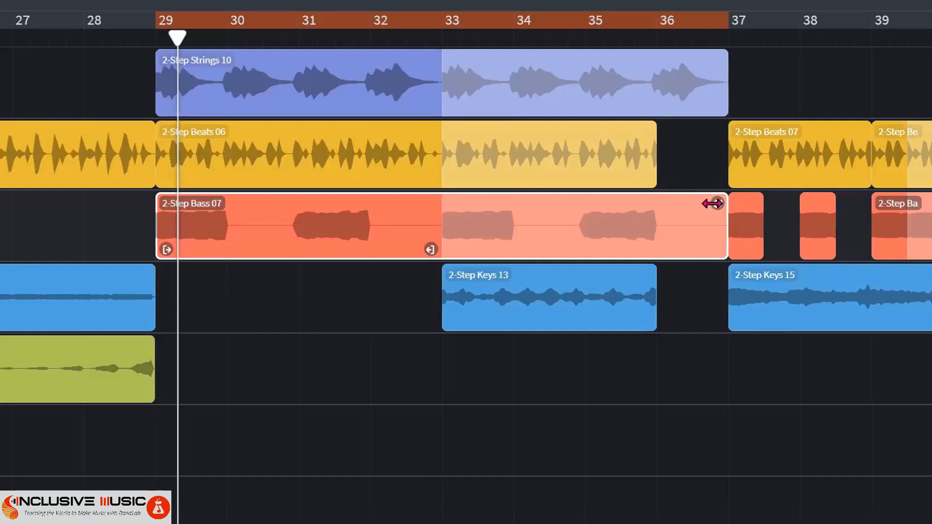
drag(713, 203, 659, 205)
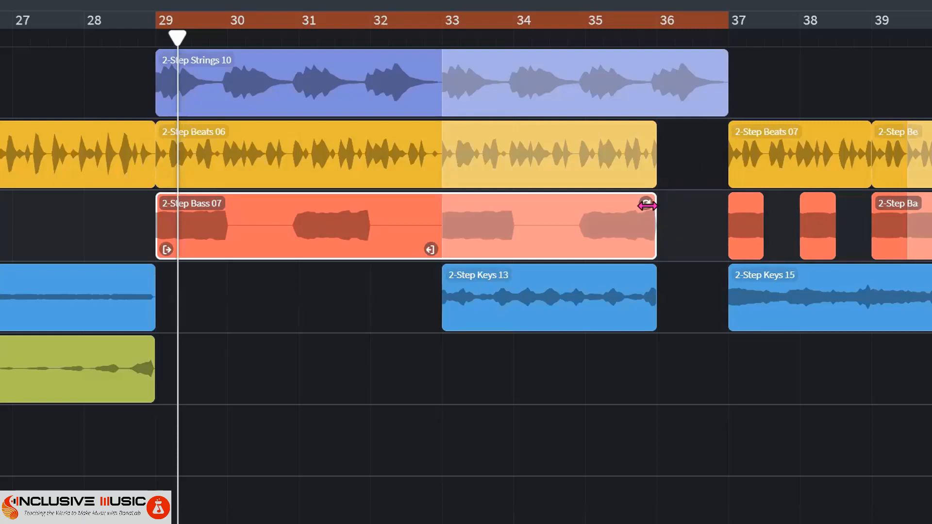
mouse_move(646, 203)
mouse_down()
mouse_move(672, 212)
mouse_move(704, 206)
mouse_move(659, 216)
mouse_up()
click(648, 277)
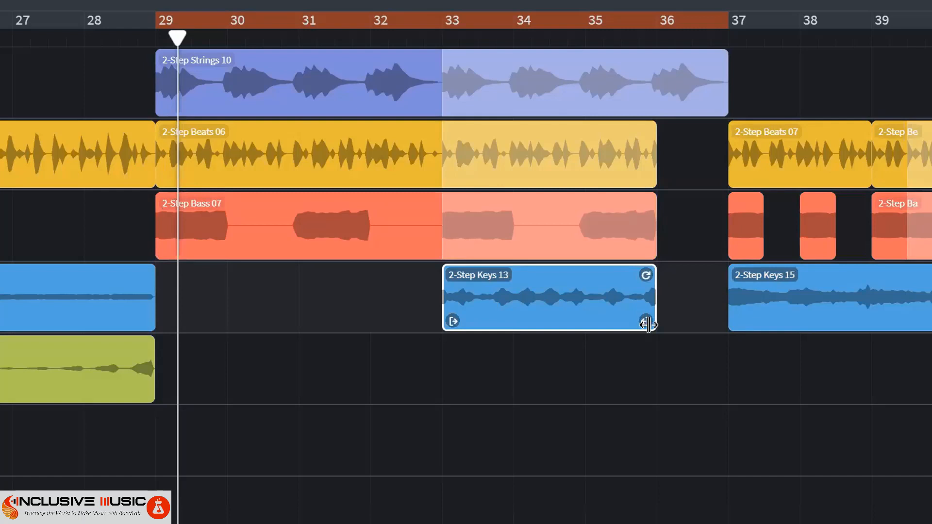
drag(647, 320, 672, 332)
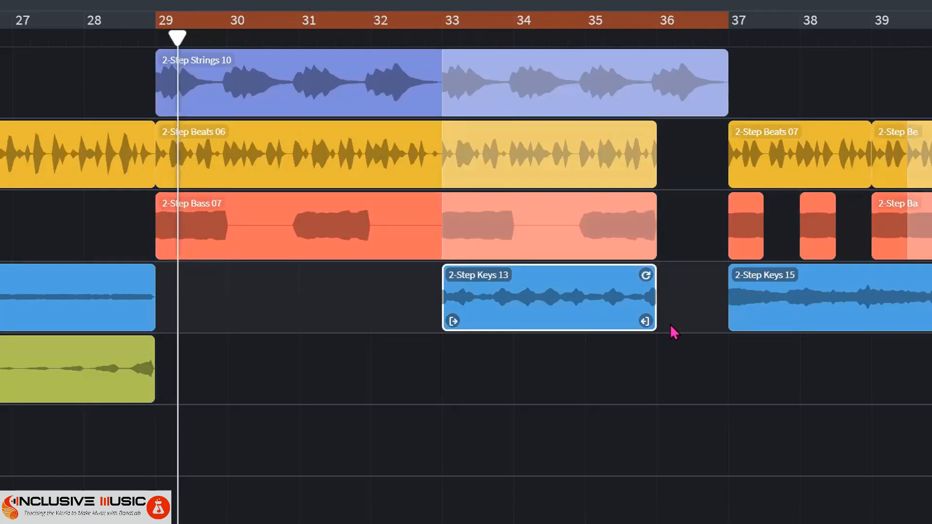
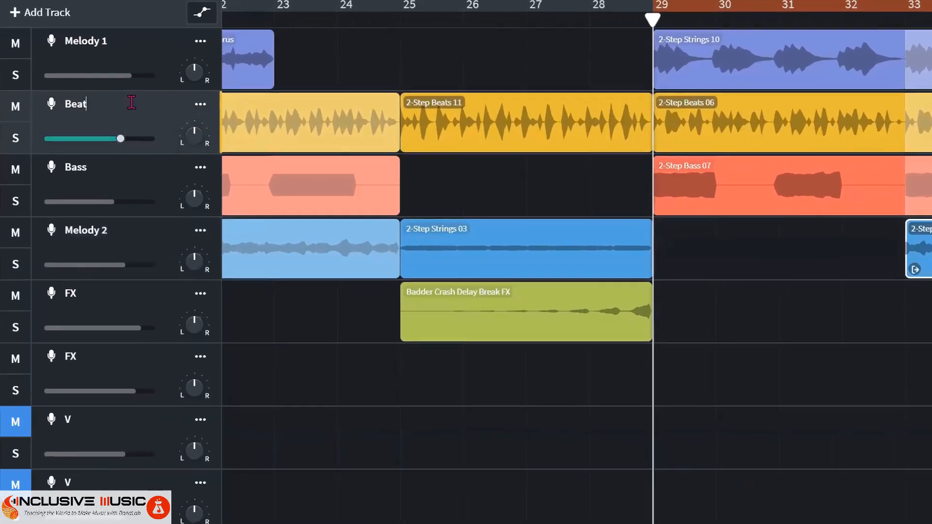
Step: Shorten the repeated chorus region on the Beat track to end at bar 24 and rename the track as Beats
drag(319, 135, 261, 135)
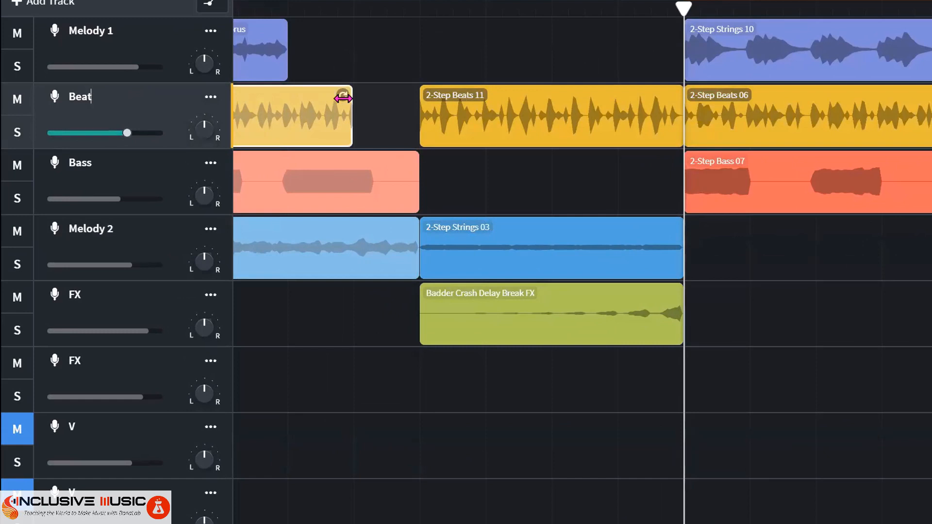
double_click(83, 95)
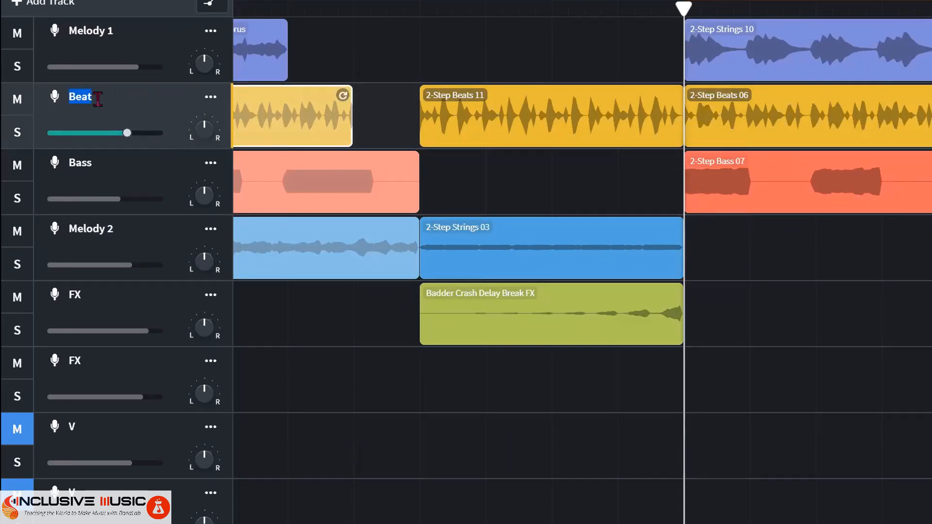
key(BackSpace)
text(Beats)
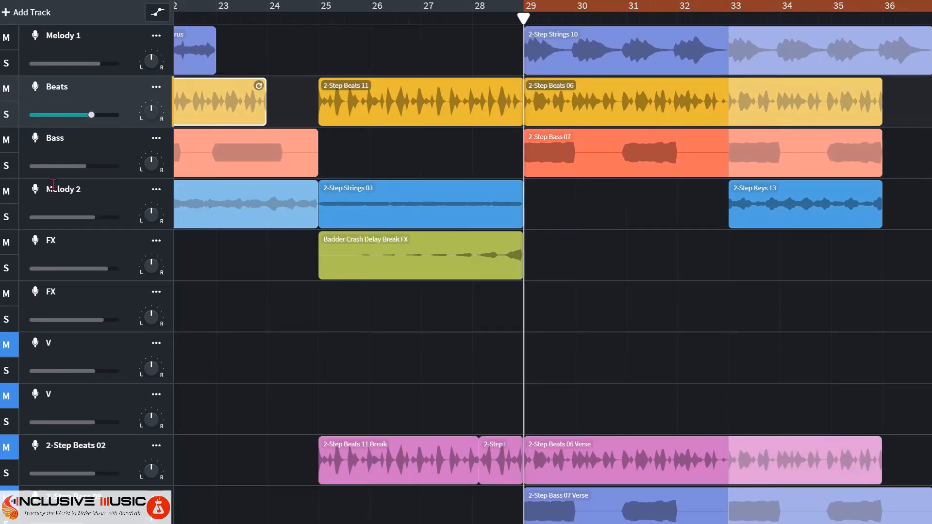
Step: Rename the Melody 2 track as Strings
click(77, 192)
drag(77, 192, 110, 187)
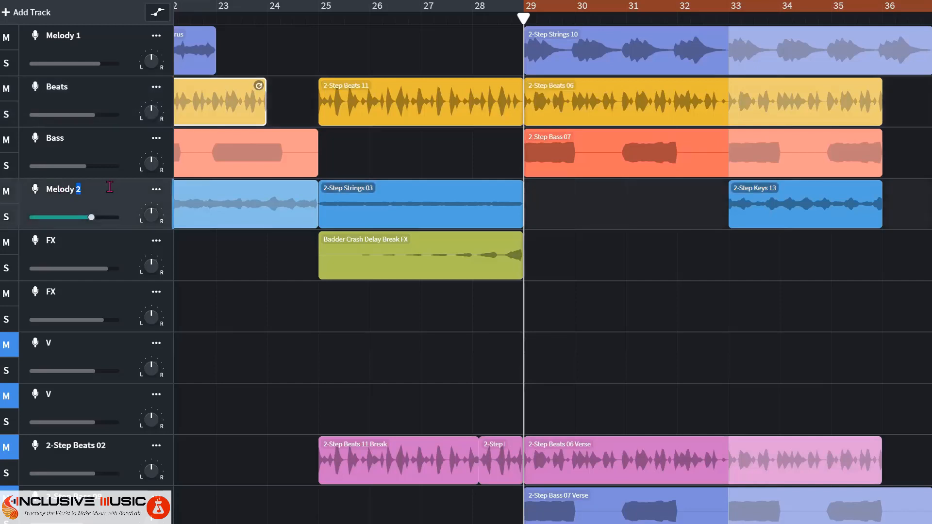
key(BackSpace)
key(BackSpace)
key(BackSpace)
key(BackSpace)
key(BackSpace)
key(BackSpace)
key(BackSpace)
key(BackSpace)
text(Strings)
Step: Try extending the Strings track's name to Strings/Keys/Guitar, and cut it back to Strings
click(99, 193)
text(/Keys)
text(/Guitar)
key(BackSpace)
key(BackSpace)
key(BackSpace)
key(BackSpace)
key(BackSpace)
key(BackSpace)
key(BackSpace)
key(BackSpace)
key(BackSpace)
key(BackSpace)
key(BackSpace)
key(BackSpace)
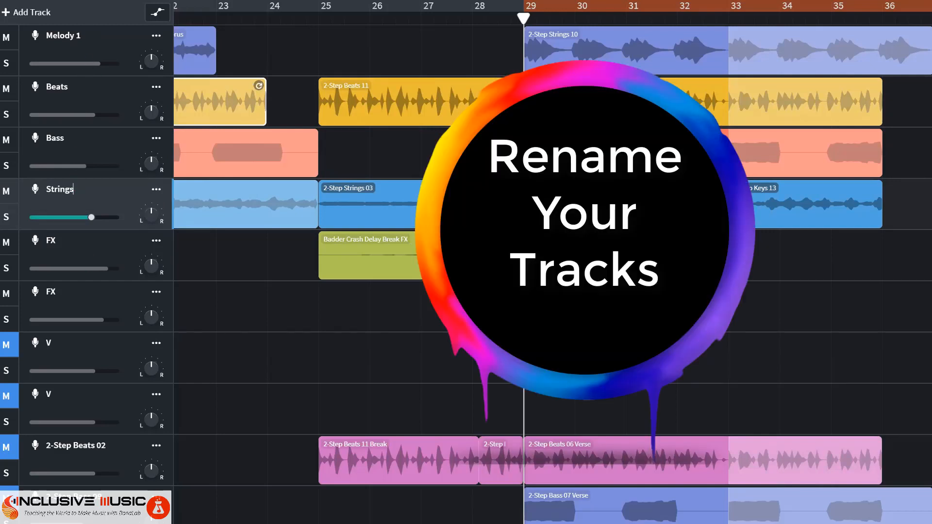
key(Return)
Step: Solo the Melody 1 track and move the 2-Step Beats 02 Intro region to the first FX track at bar 5
scroll(552, 262, left, 15)
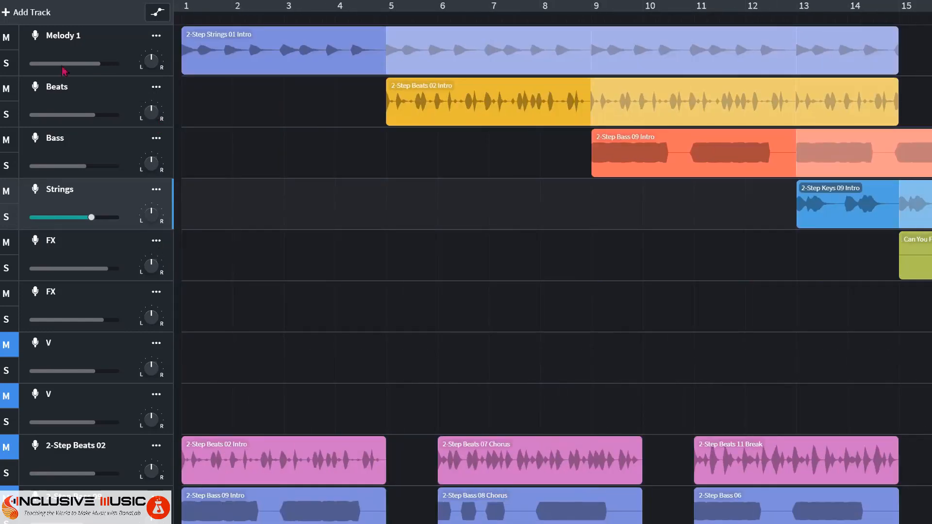
click(7, 64)
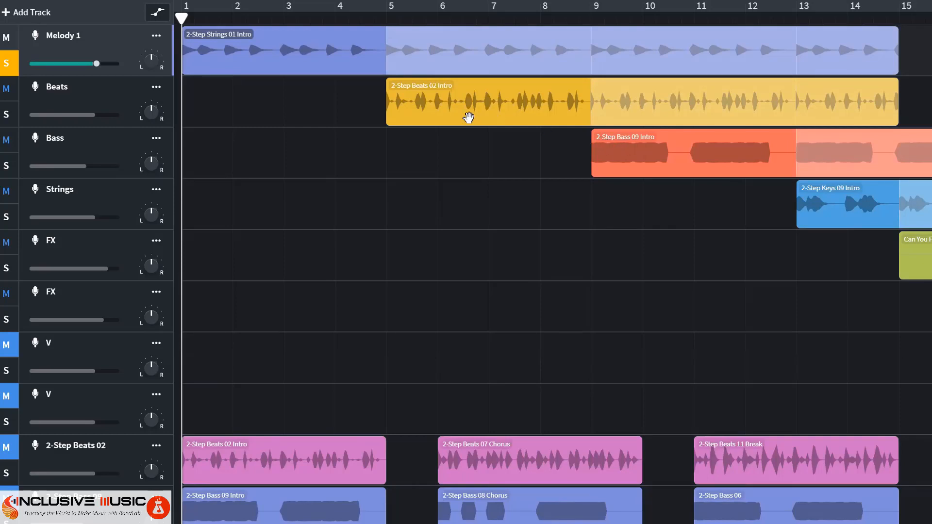
drag(413, 98, 404, 237)
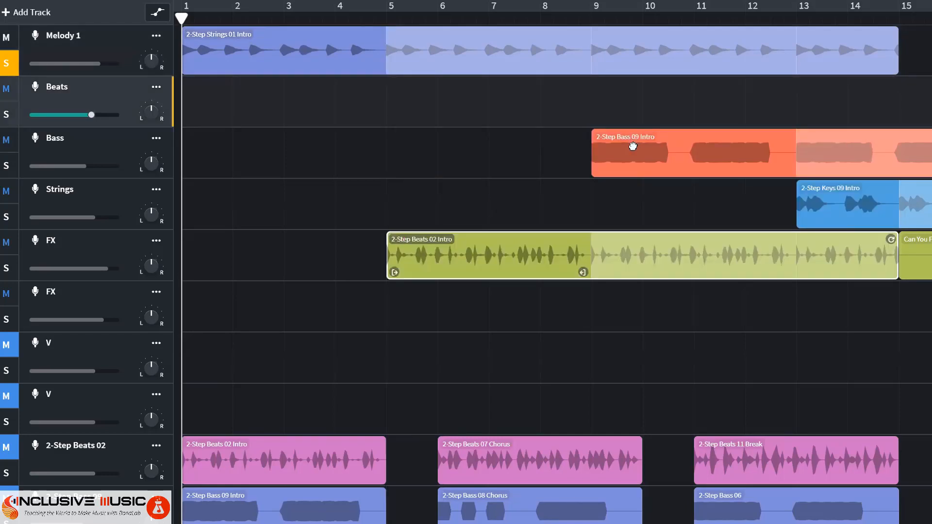
Step: Try moving the 2-Step Bass 09 Intro region to the Beats track, and undo both that move and the 2-Step Beats 02 Intro region's move to FX
drag(632, 146, 630, 124)
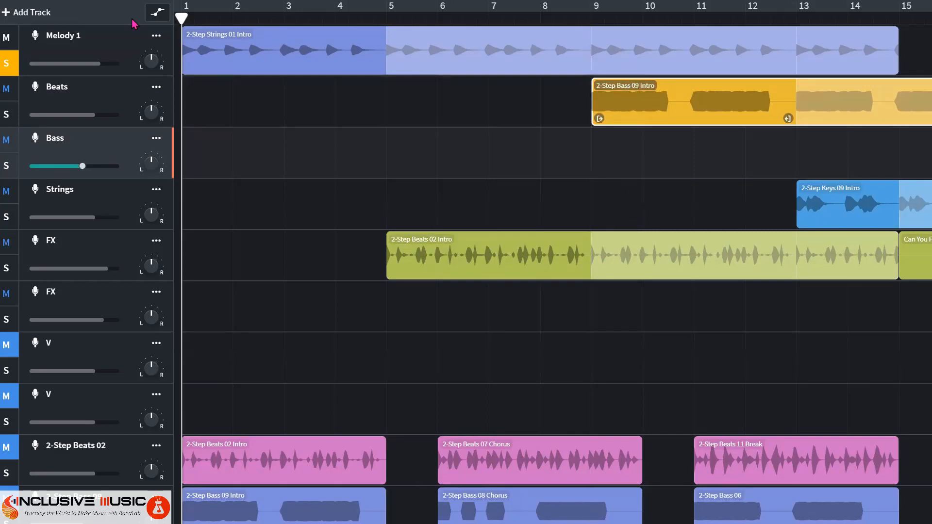
key(ctrl+z)
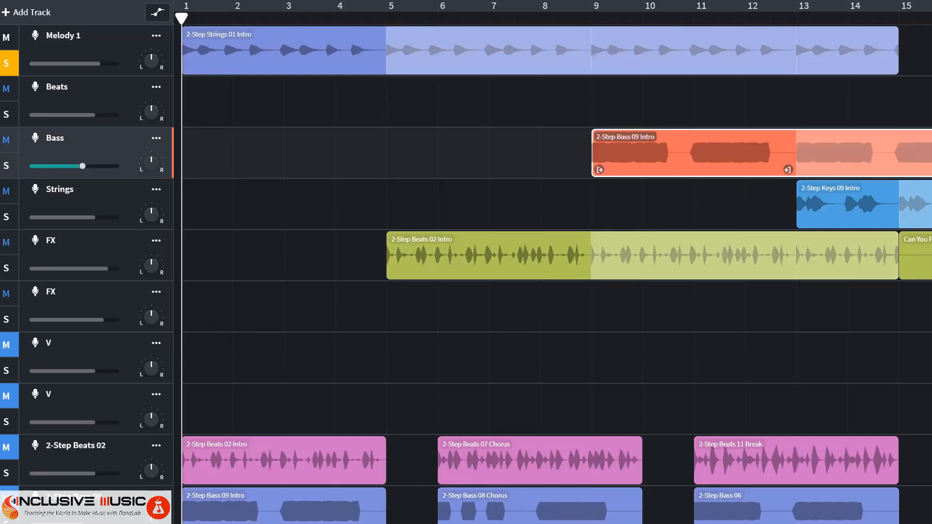
key(ctrl+z)
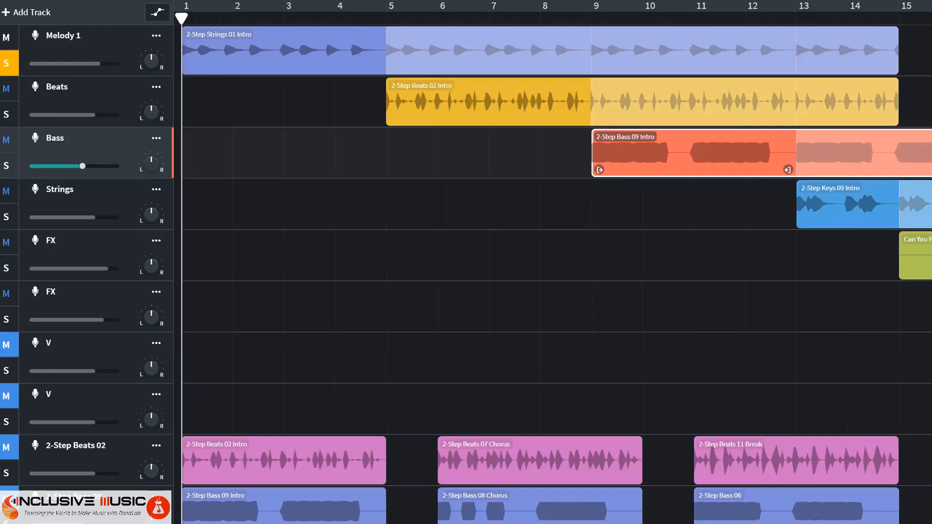
Step: Reorder the tracks so Beats comes first and Bass second, both above Melody 1
click(112, 99)
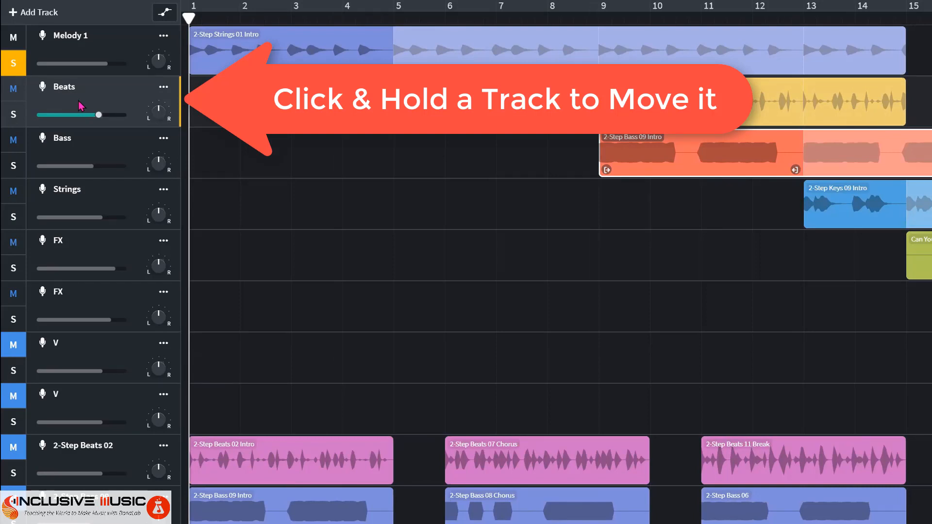
drag(81, 106, 79, 56)
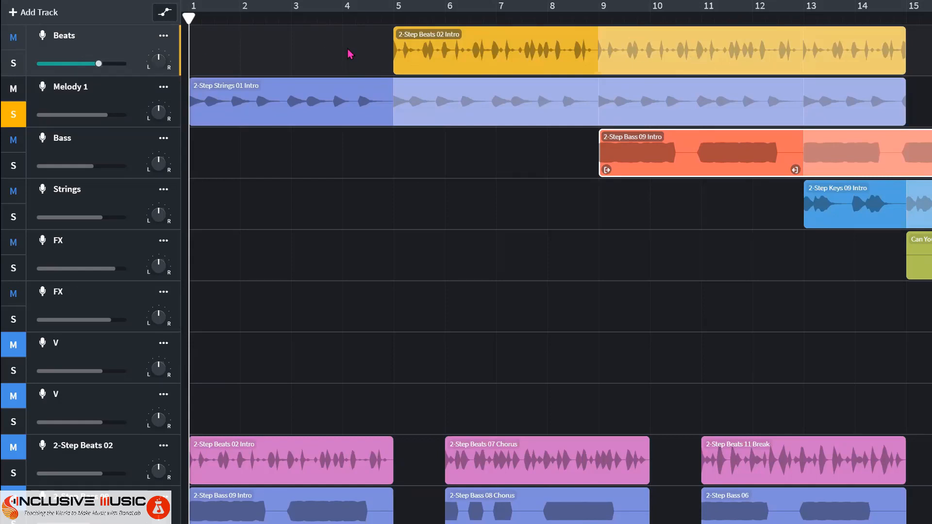
click(75, 150)
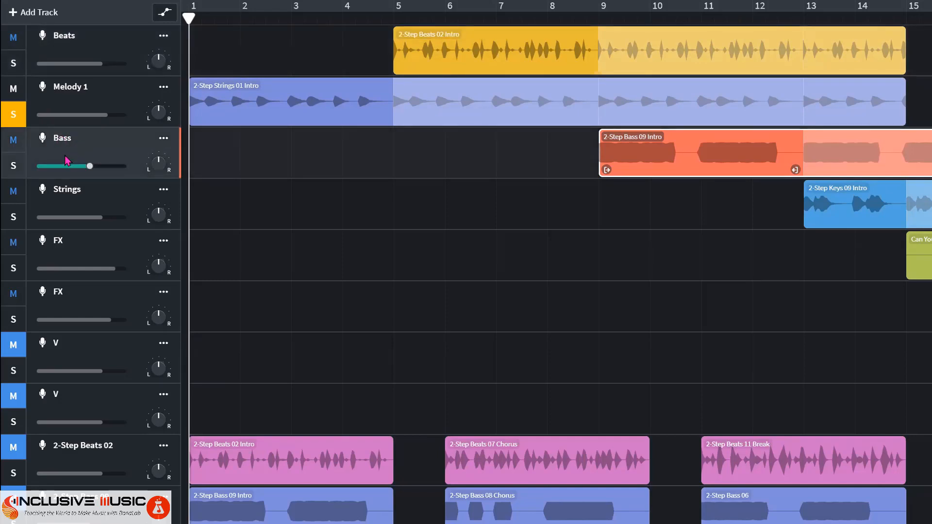
drag(67, 160, 70, 97)
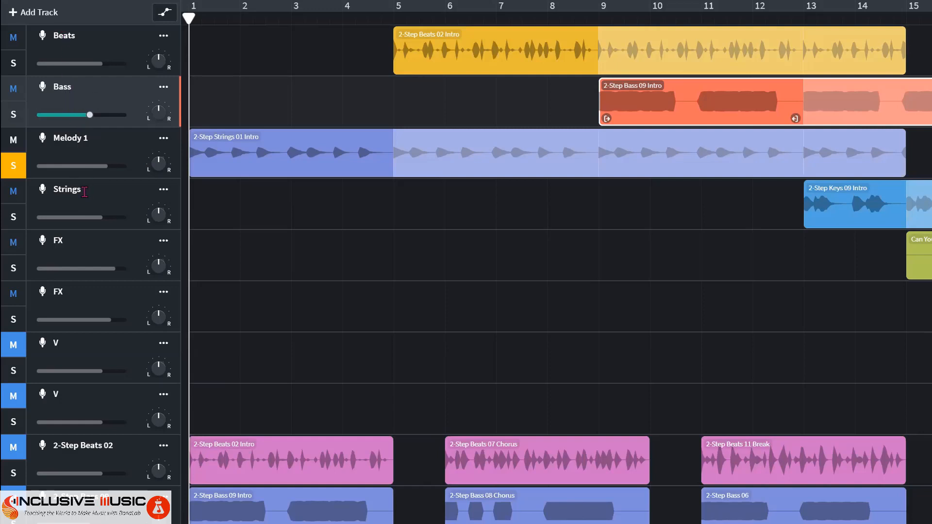
Step: Rename the Strings track as Melody 2
double_click(84, 192)
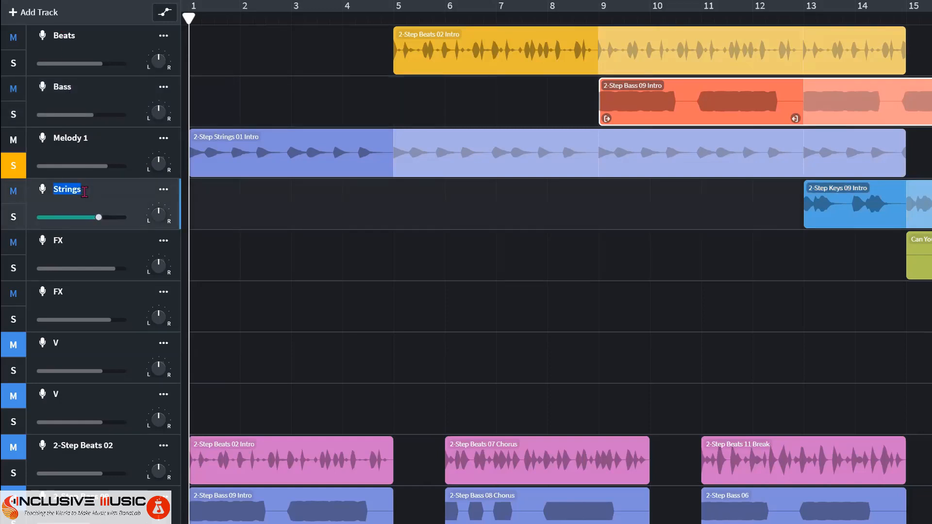
text(Melody 2)
key(Return)
Step: Rename the 2-Step Beats 02 track below the V tracks as Deep Freeze 1
double_click(93, 449)
text(Deep)
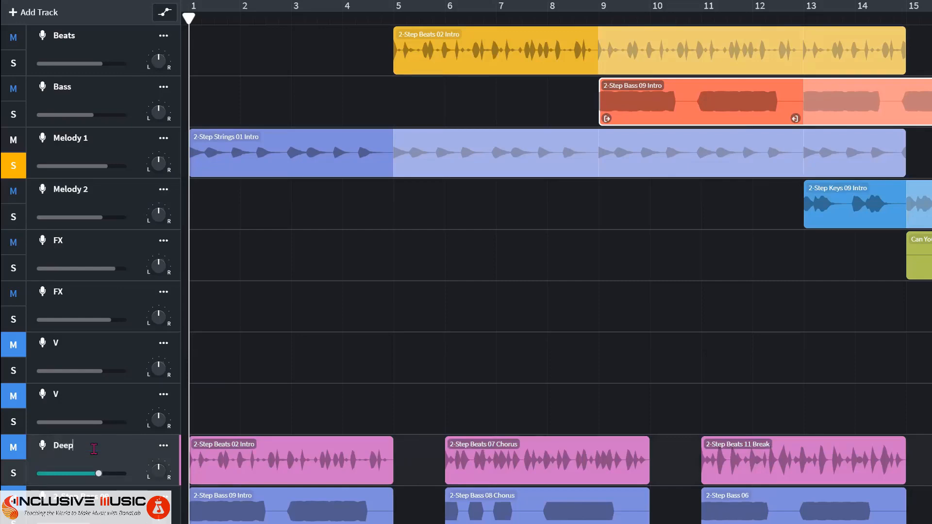
text( Freeze 1)
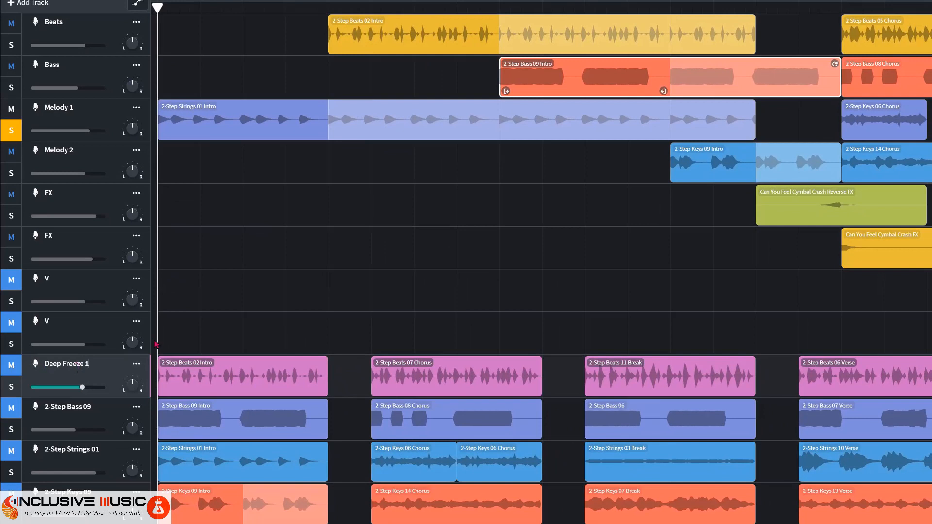
click(235, 327)
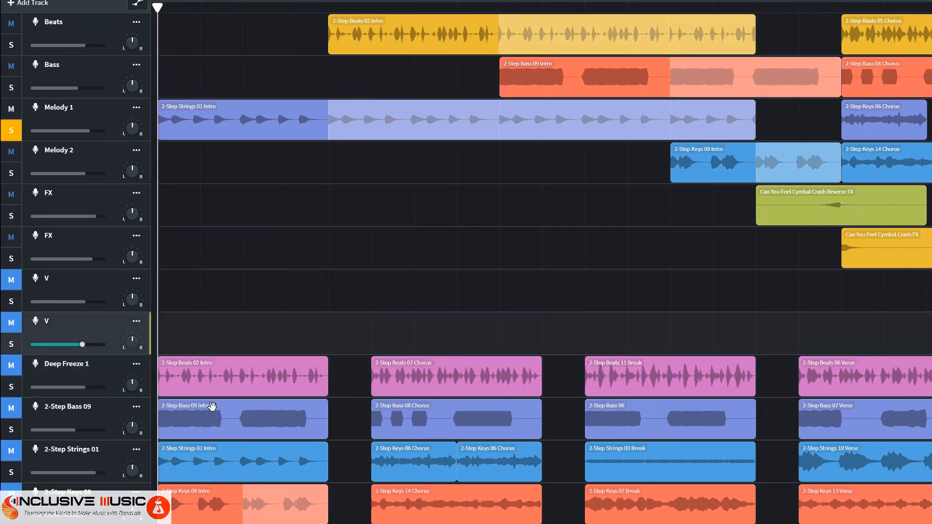